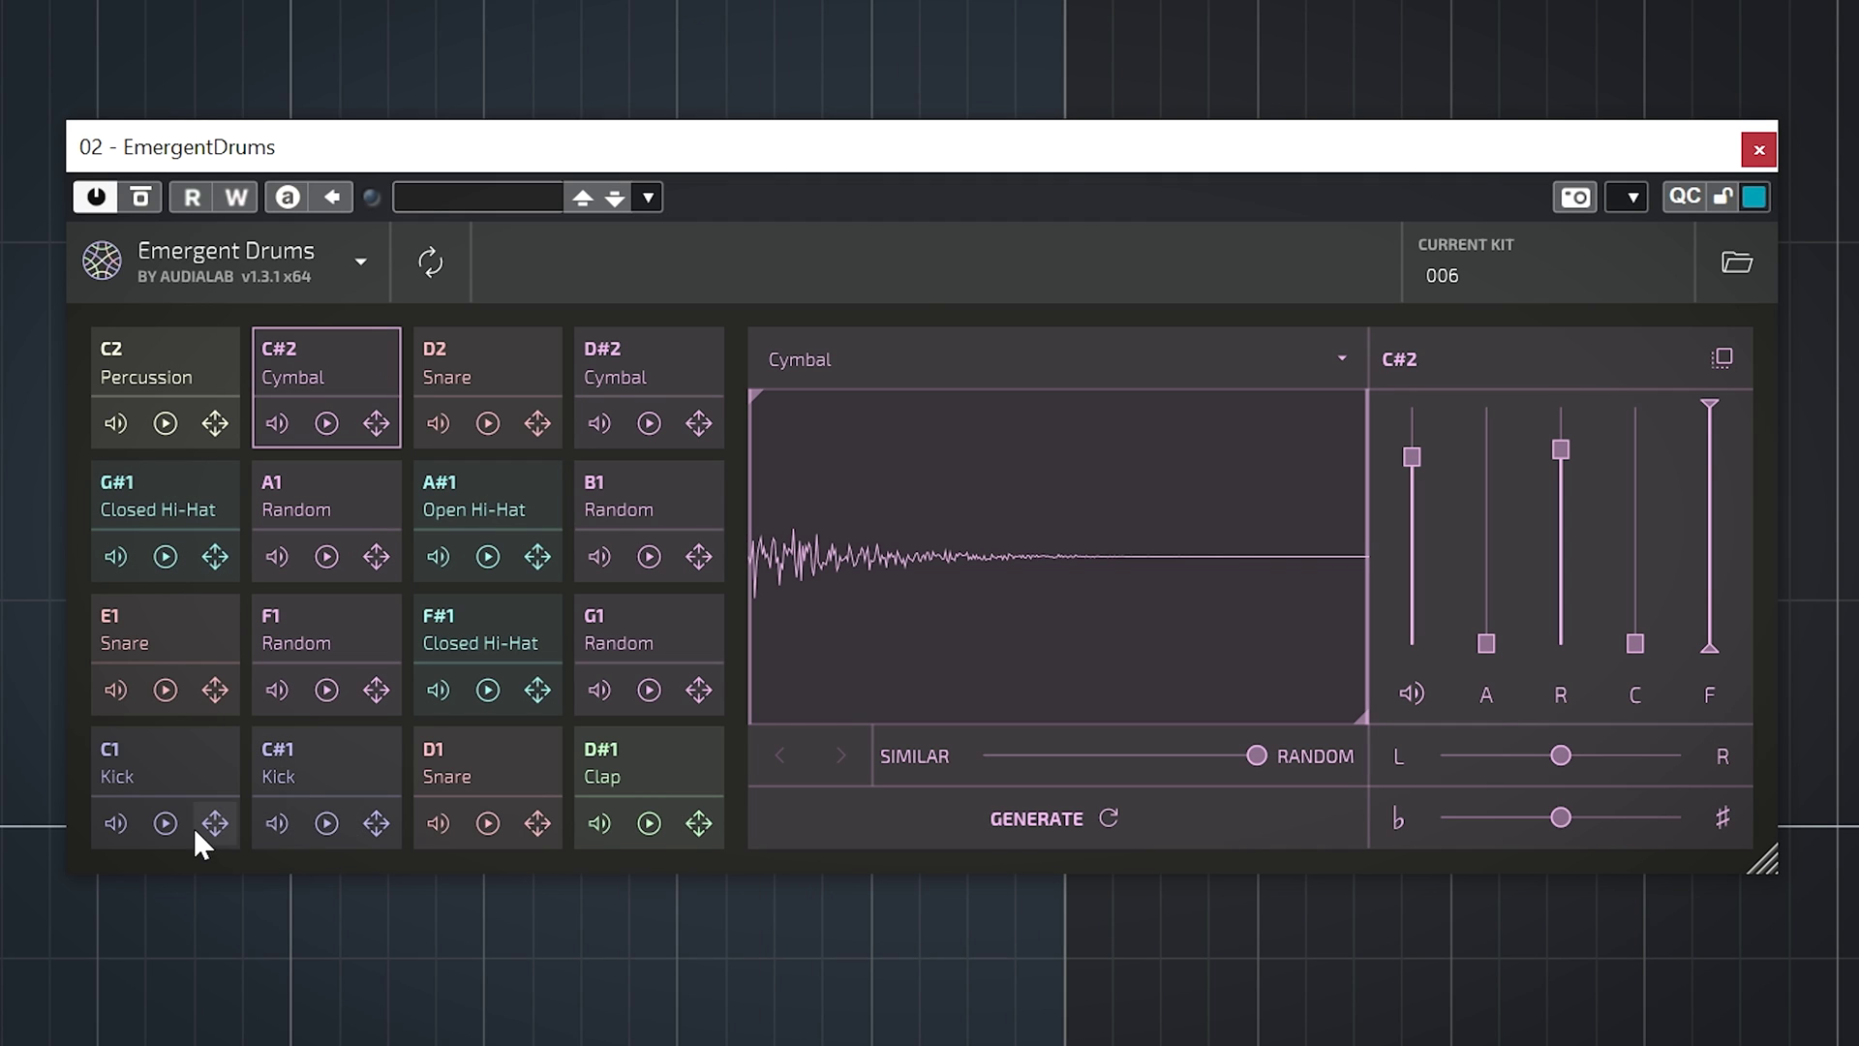
Audition the D1 snare and C1 kick, keeping Kick as the C1 pad's sound type
{"action": "left_click", "coordinate": [491, 824]}
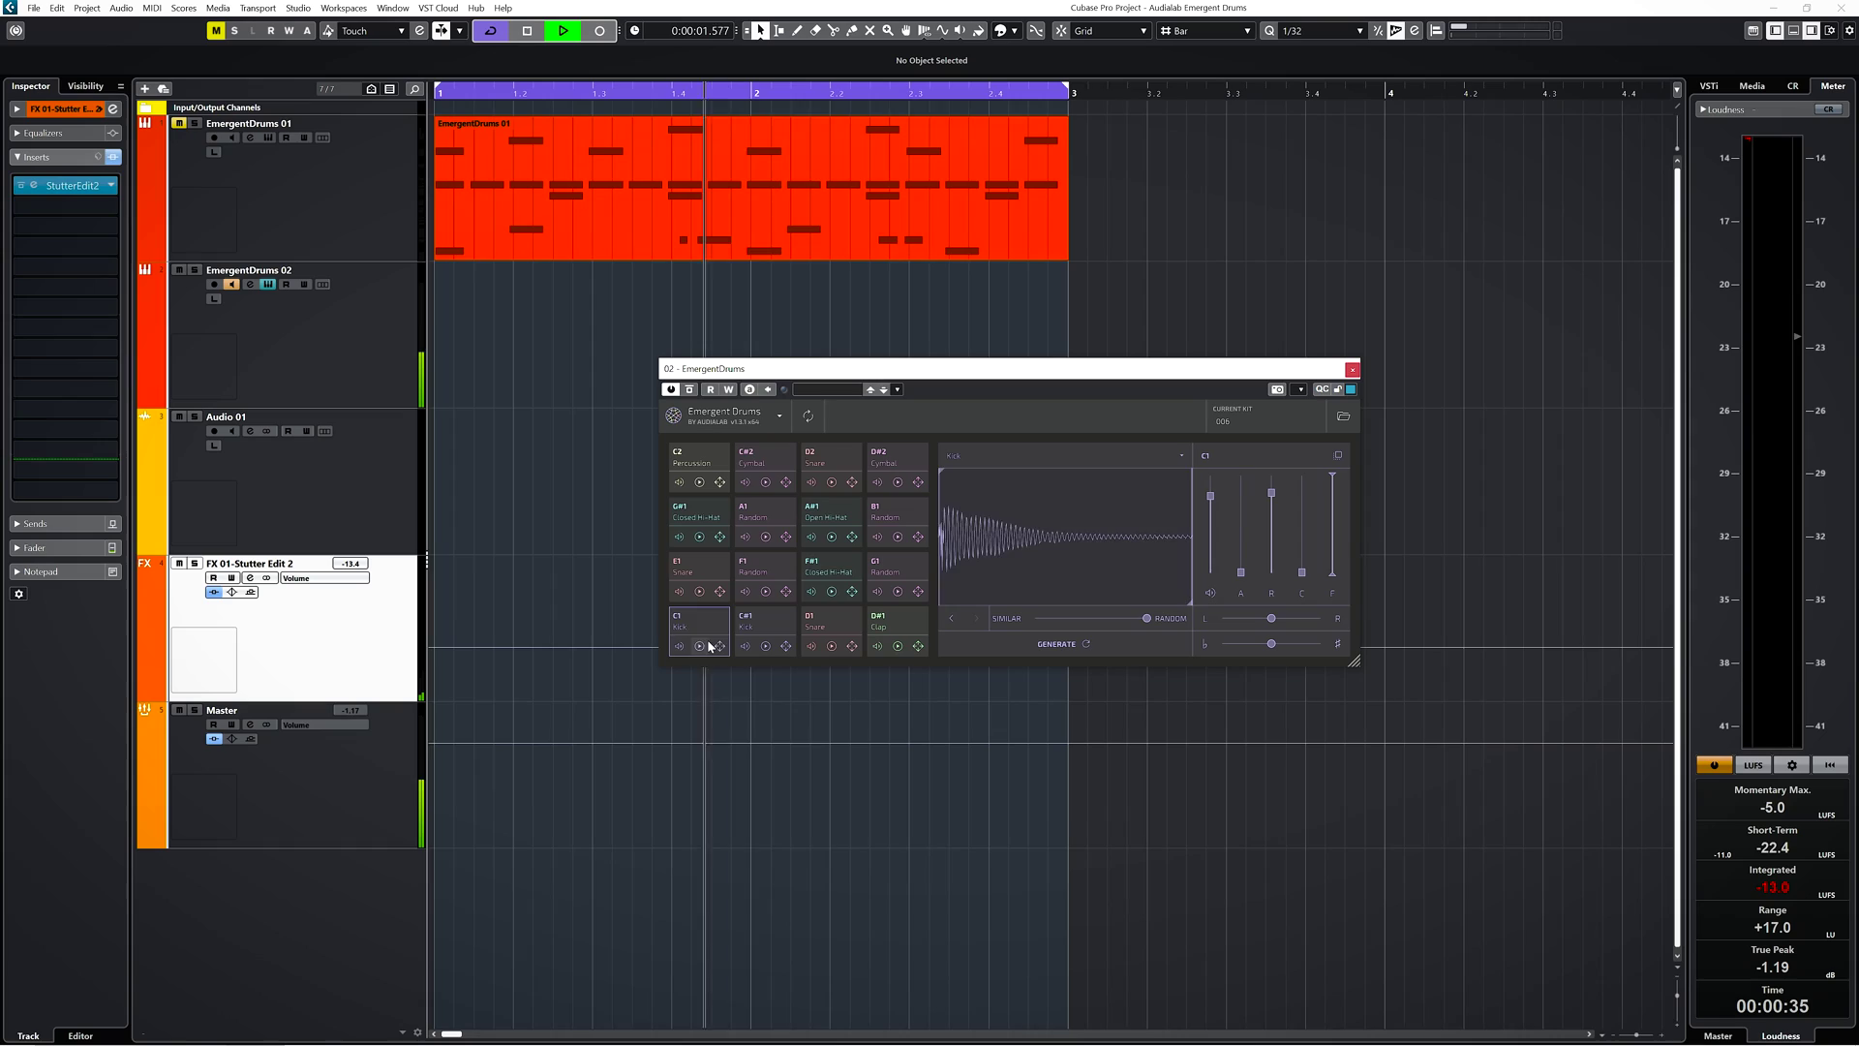
{"action": "left_click", "coordinate": [700, 647]}
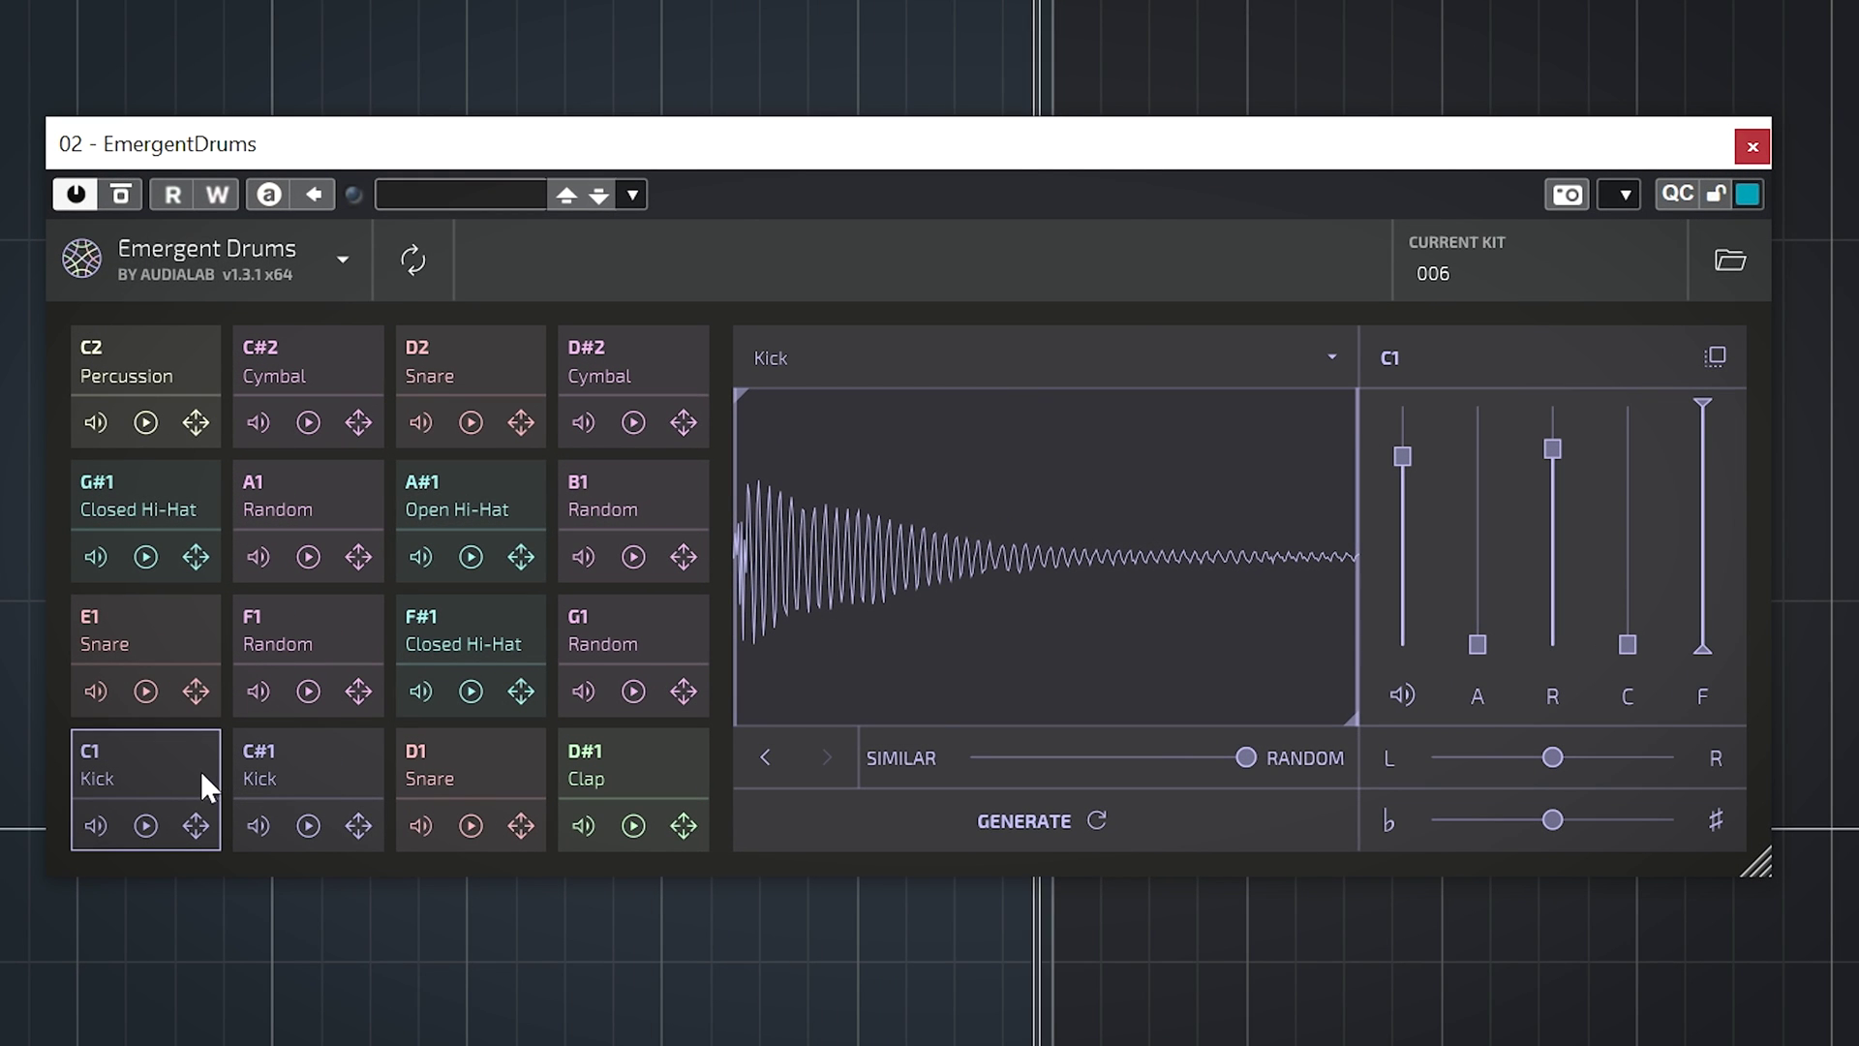
{"action": "left_click", "coordinate": [1256, 375]}
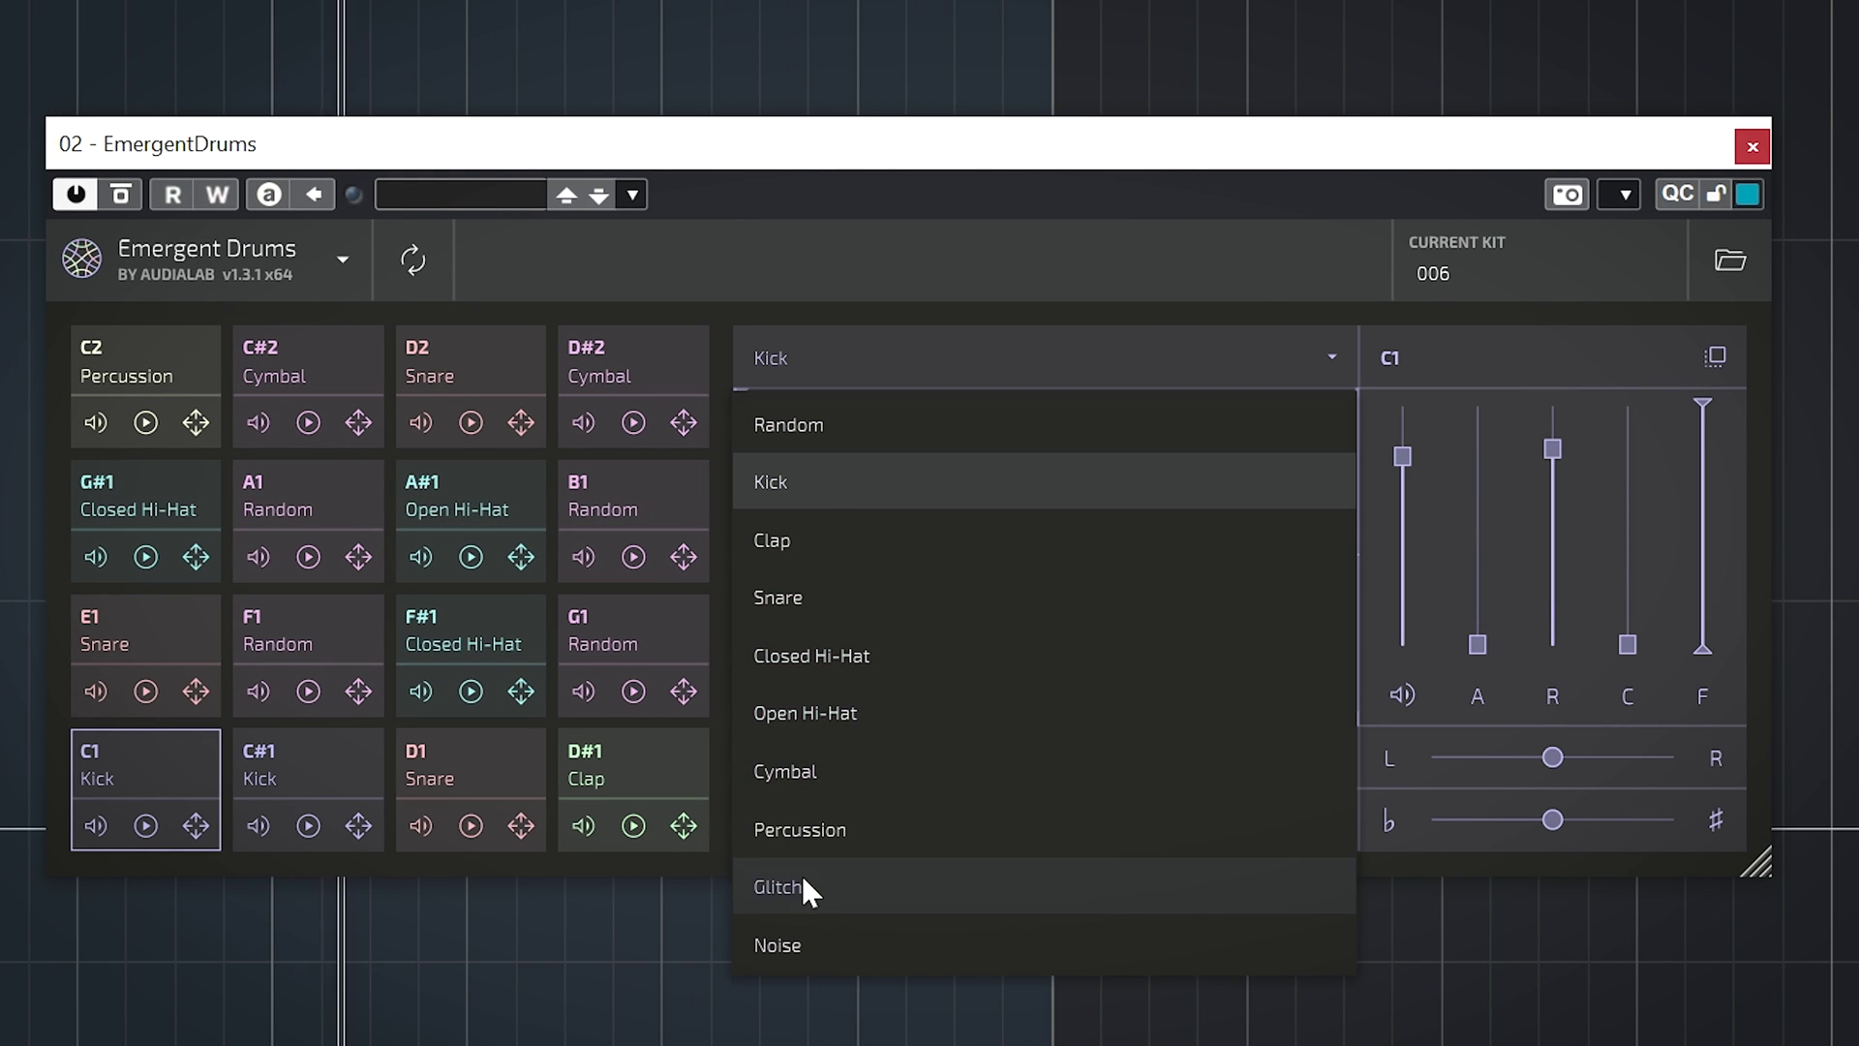
{"action": "left_click", "coordinate": [785, 480]}
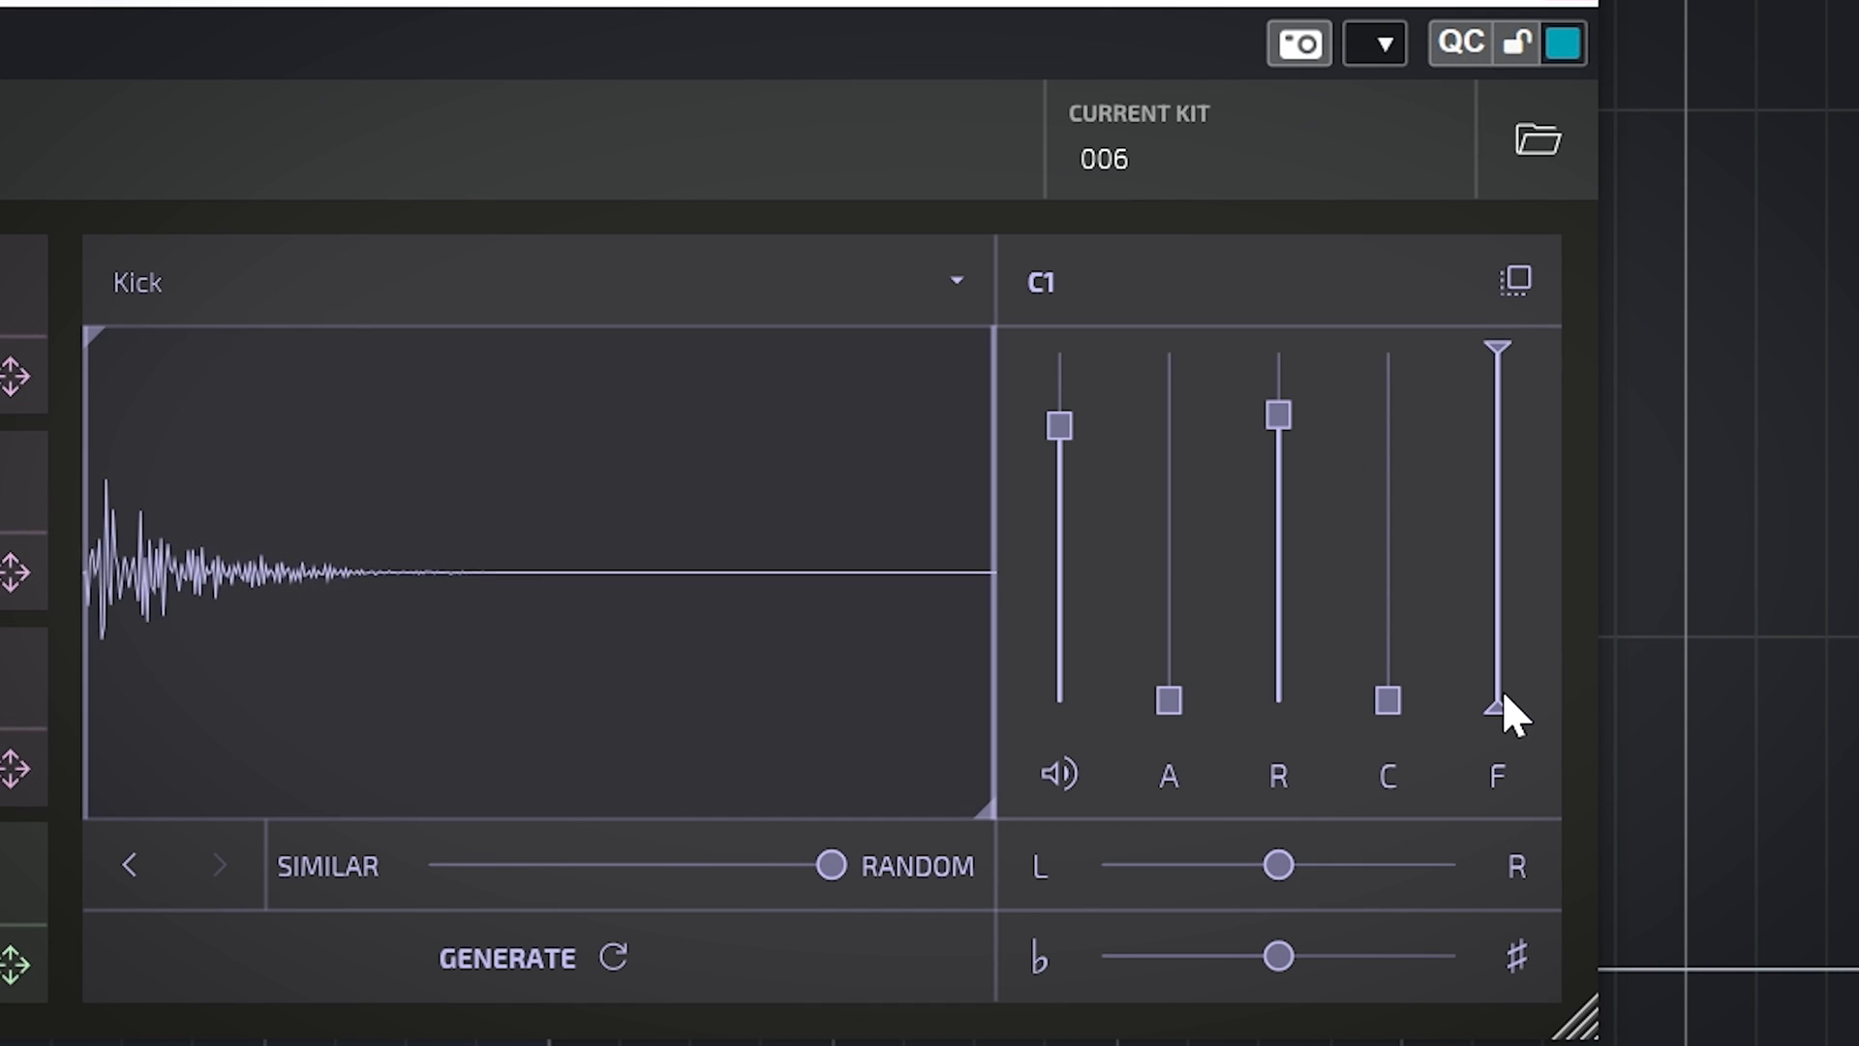
Set the kick's release to about 1.4 s and raise its curve to about 20.1 dB
{"action": "mouse_move", "coordinate": [1171, 697]}
{"action": "left_mouse_down"}
{"action": "mouse_move", "coordinate": [1182, 590]}
{"action": "mouse_move", "coordinate": [1160, 782]}
{"action": "left_mouse_up"}
{"action": "left_click_drag", "start_coordinate": [1280, 414], "coordinate": [1280, 781]}
{"action": "left_click_drag", "start_coordinate": [1281, 693], "coordinate": [1297, 475]}
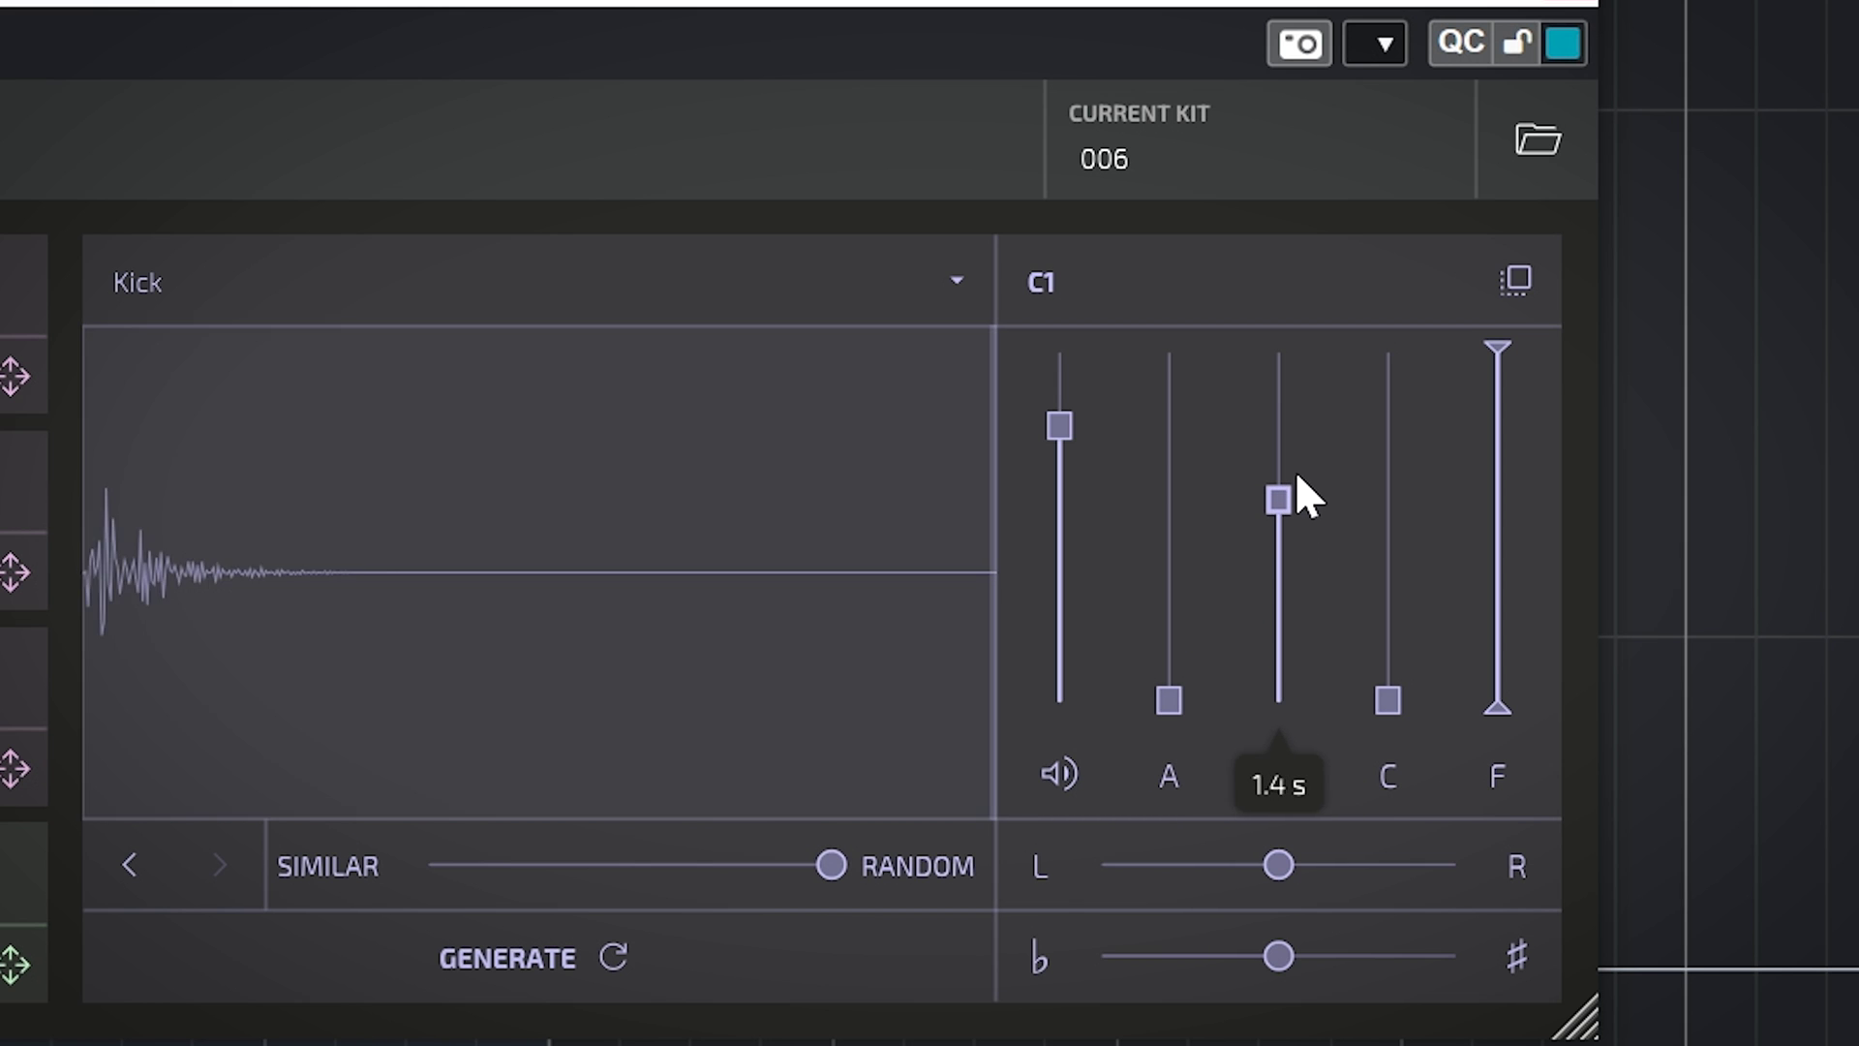
{"action": "mouse_move", "coordinate": [1384, 700]}
{"action": "left_mouse_down"}
{"action": "mouse_move", "coordinate": [1407, 373]}
{"action": "mouse_move", "coordinate": [1397, 445]}
{"action": "left_mouse_up"}
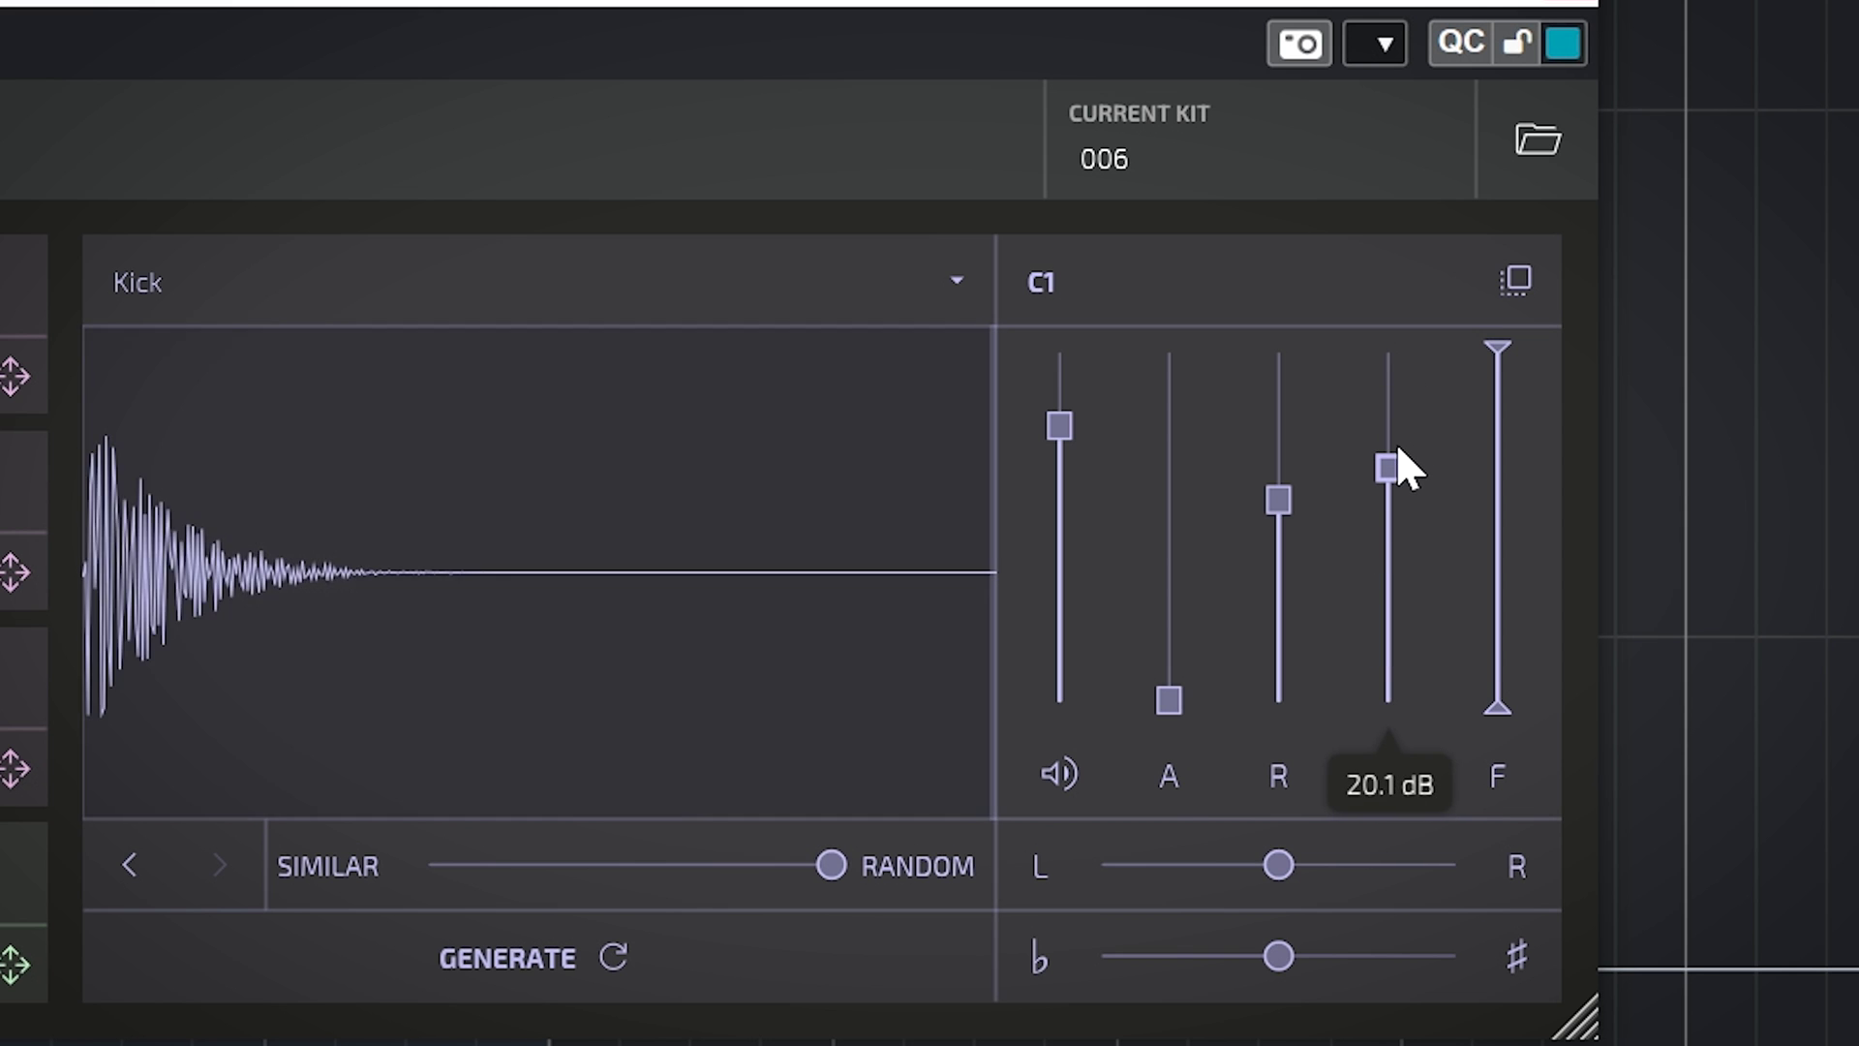
Adjust the kick's filter cutoffs so lows below 1.6 kHz are filtered out
{"action": "left_click_drag", "start_coordinate": [1499, 349], "coordinate": [1495, 521]}
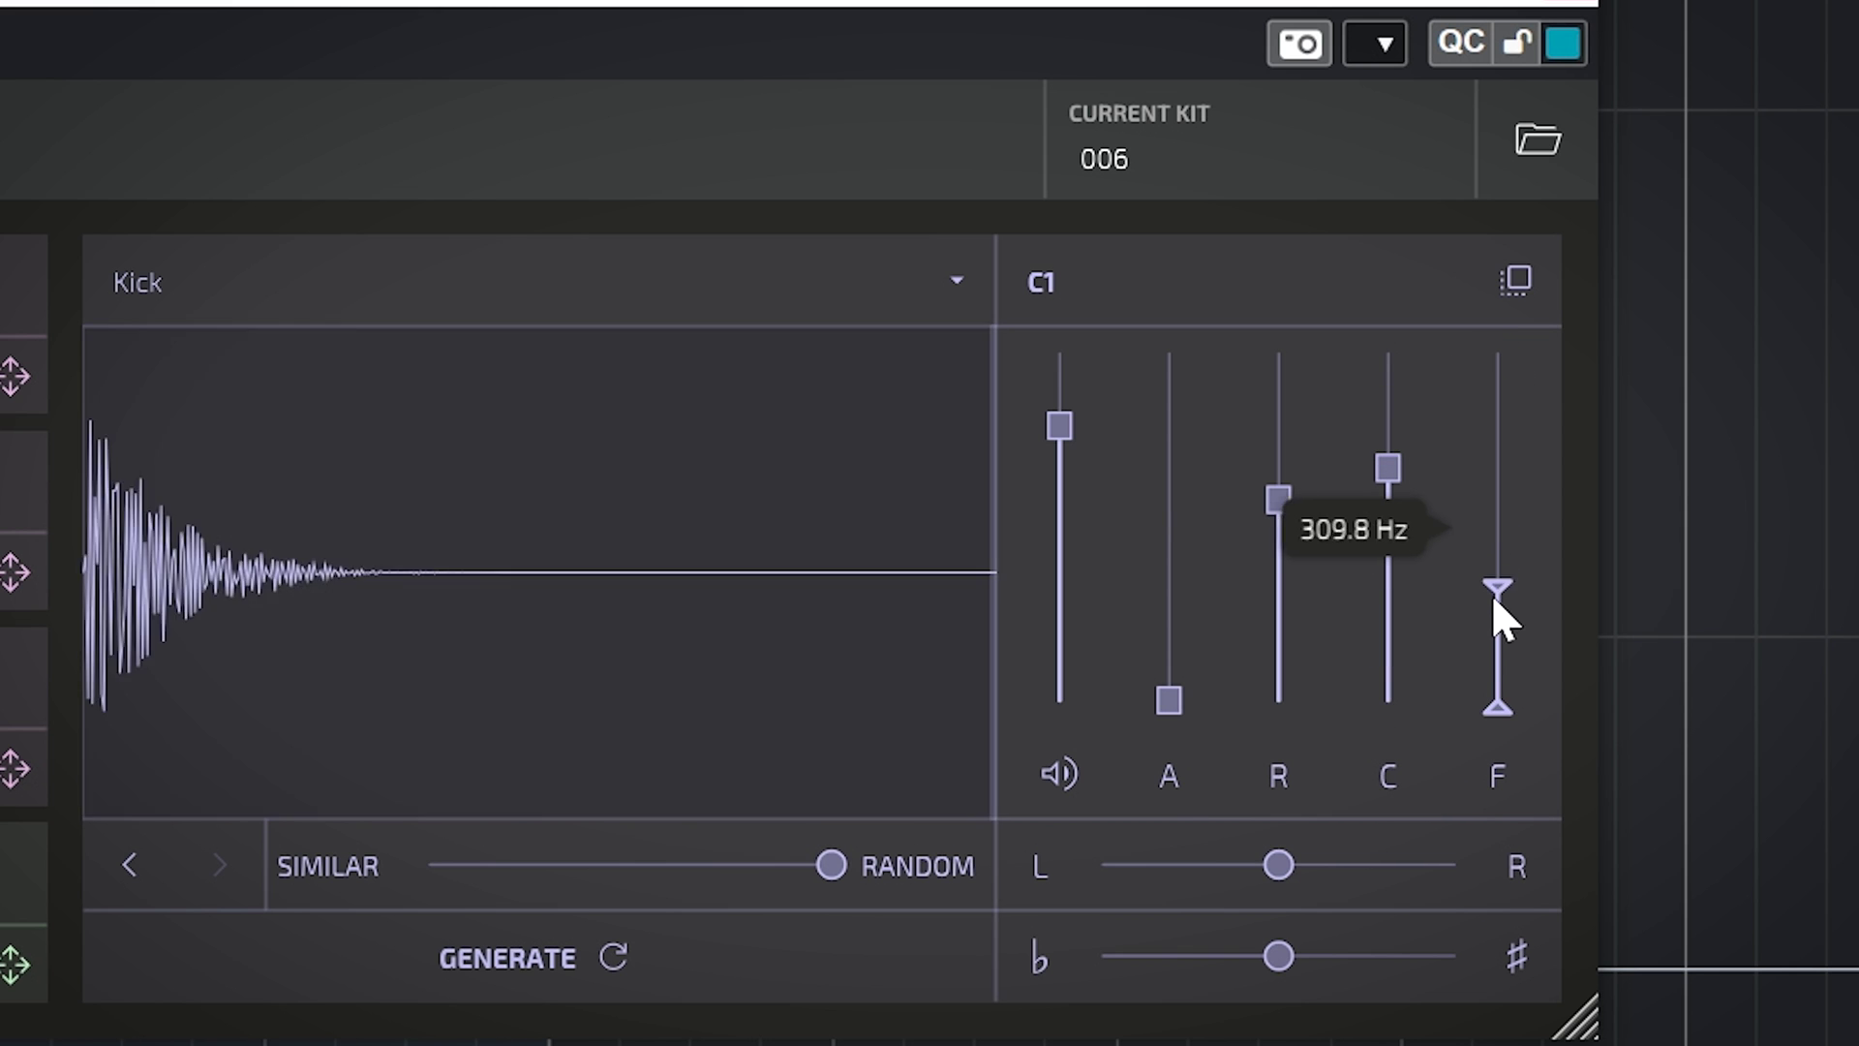
{"action": "left_click_drag", "start_coordinate": [1491, 668], "coordinate": [1509, 362]}
{"action": "left_click_drag", "start_coordinate": [1497, 709], "coordinate": [1508, 512]}
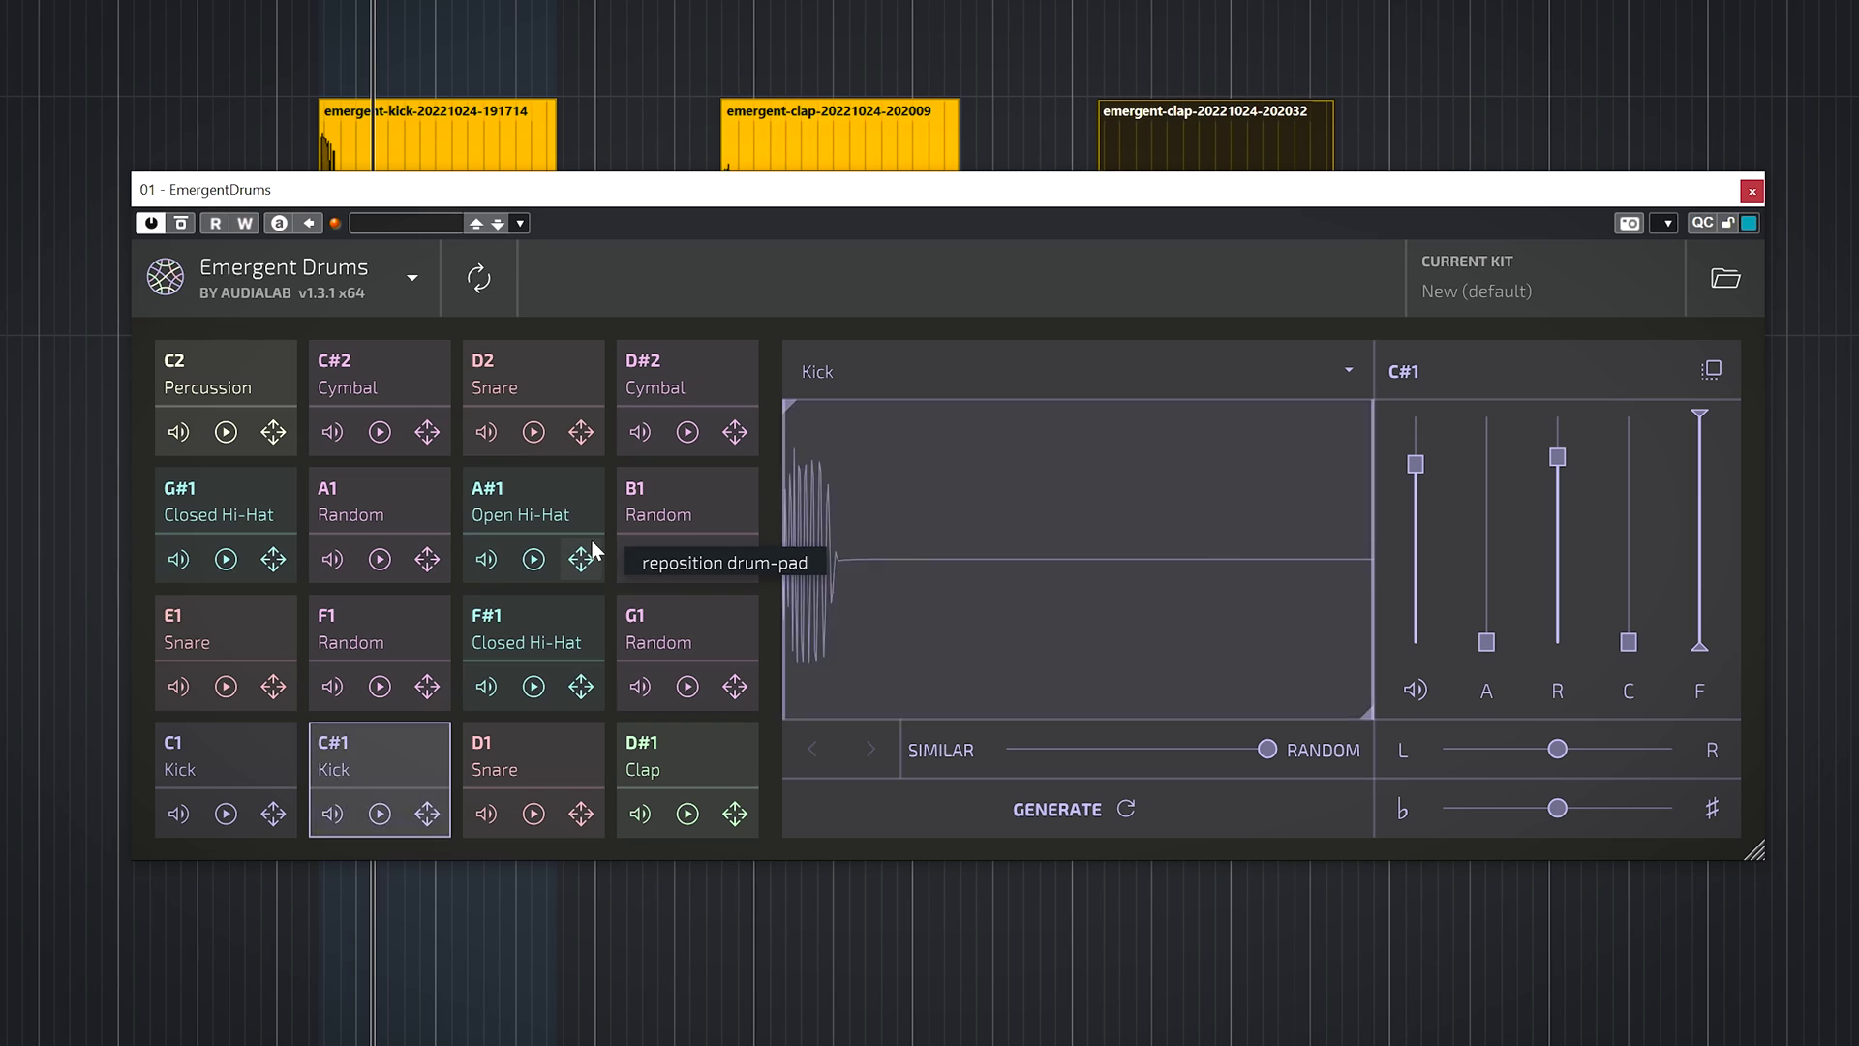
Preview the C#1 kick and import it onto the audio track as a new clip
{"action": "left_click", "coordinate": [1057, 715]}
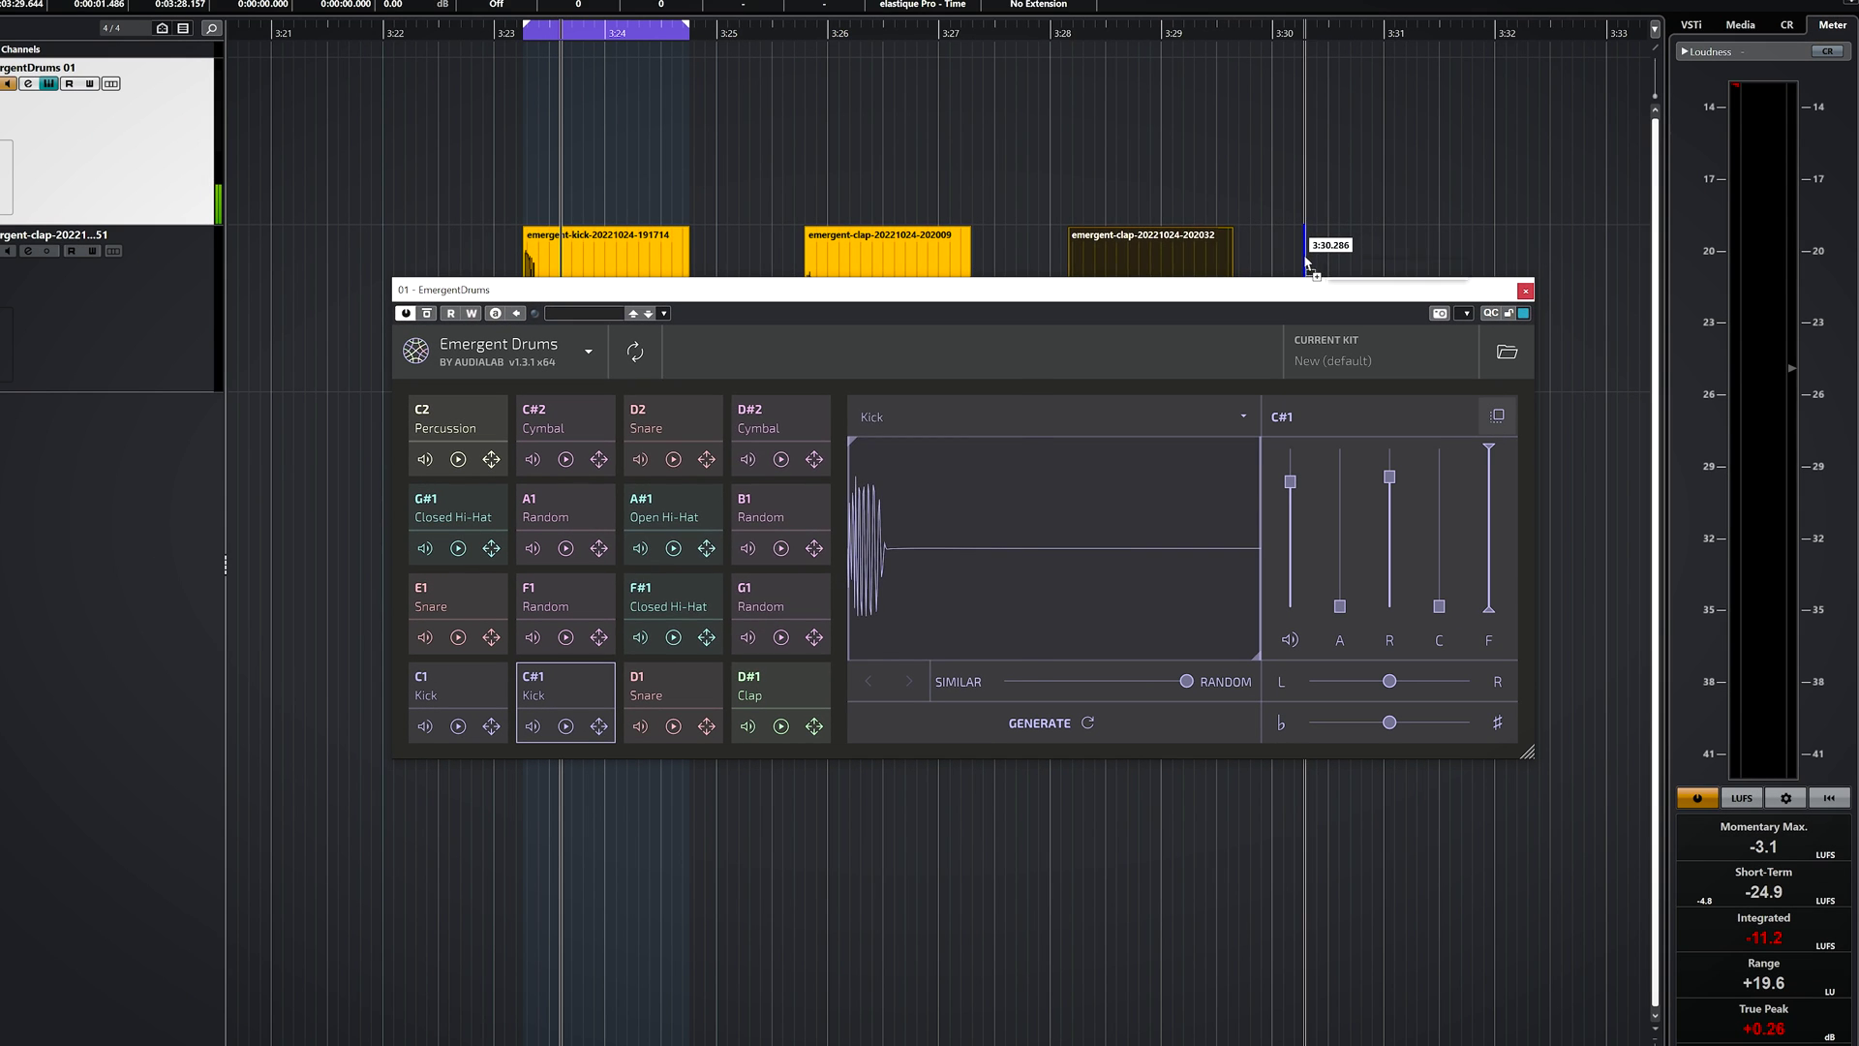
{"action": "left_click_drag", "start_coordinate": [1544, 185], "coordinate": [1336, 261]}
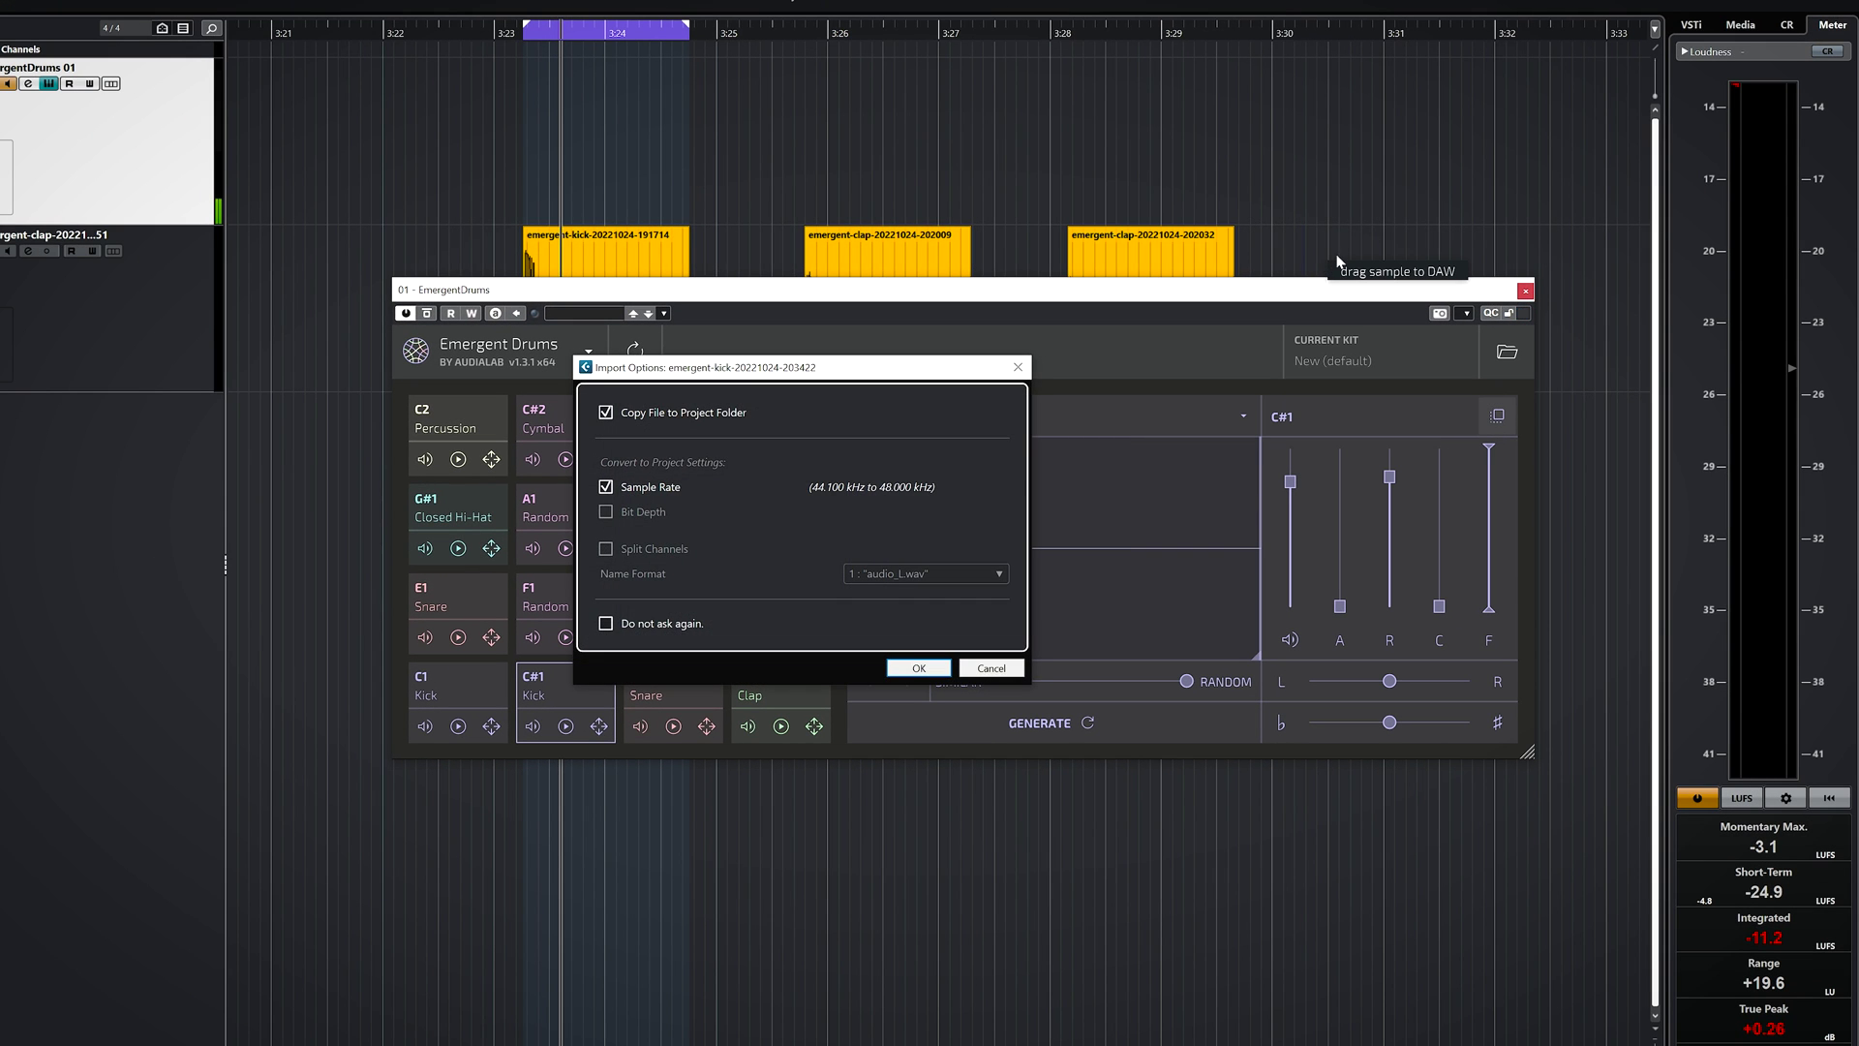
{"action": "left_click", "coordinate": [915, 668]}
{"action": "left_click_drag", "start_coordinate": [1161, 304], "coordinate": [1028, 461]}
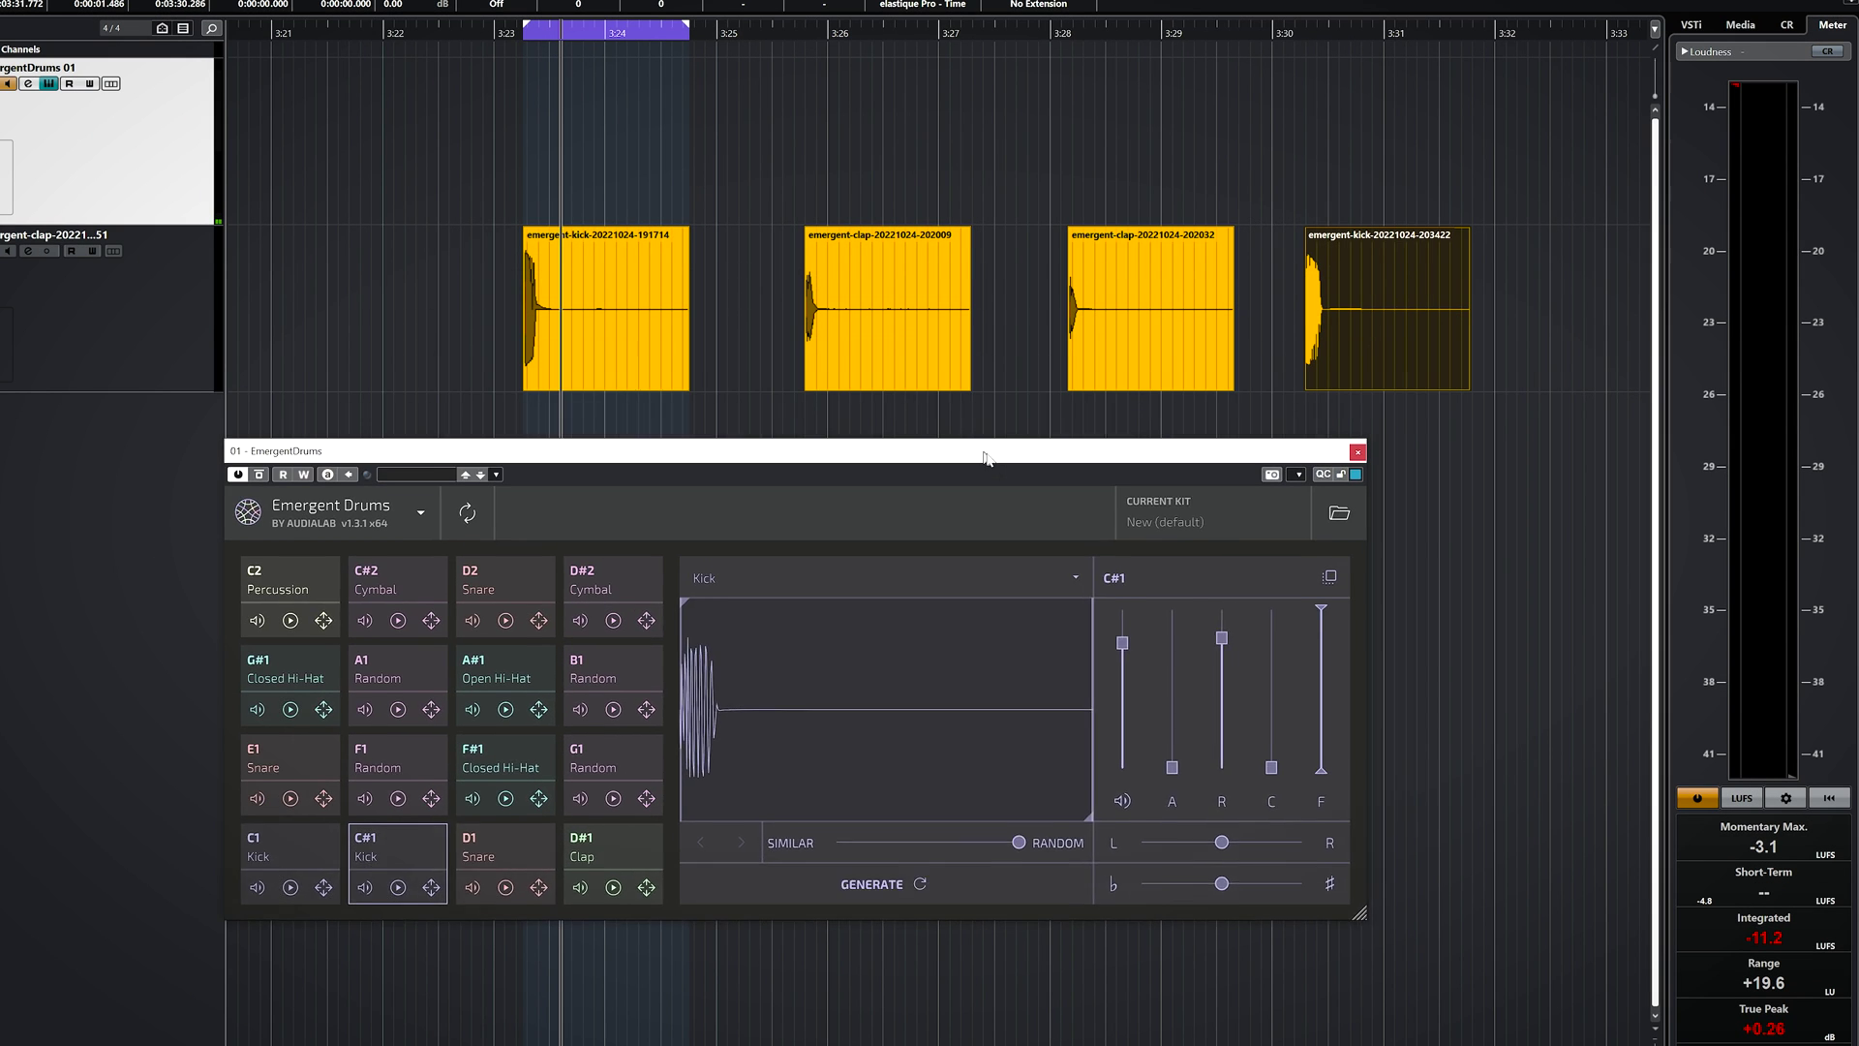
{"action": "scroll", "coordinate": [938, 846], "scroll_direction": "down", "scroll_amount": 2}
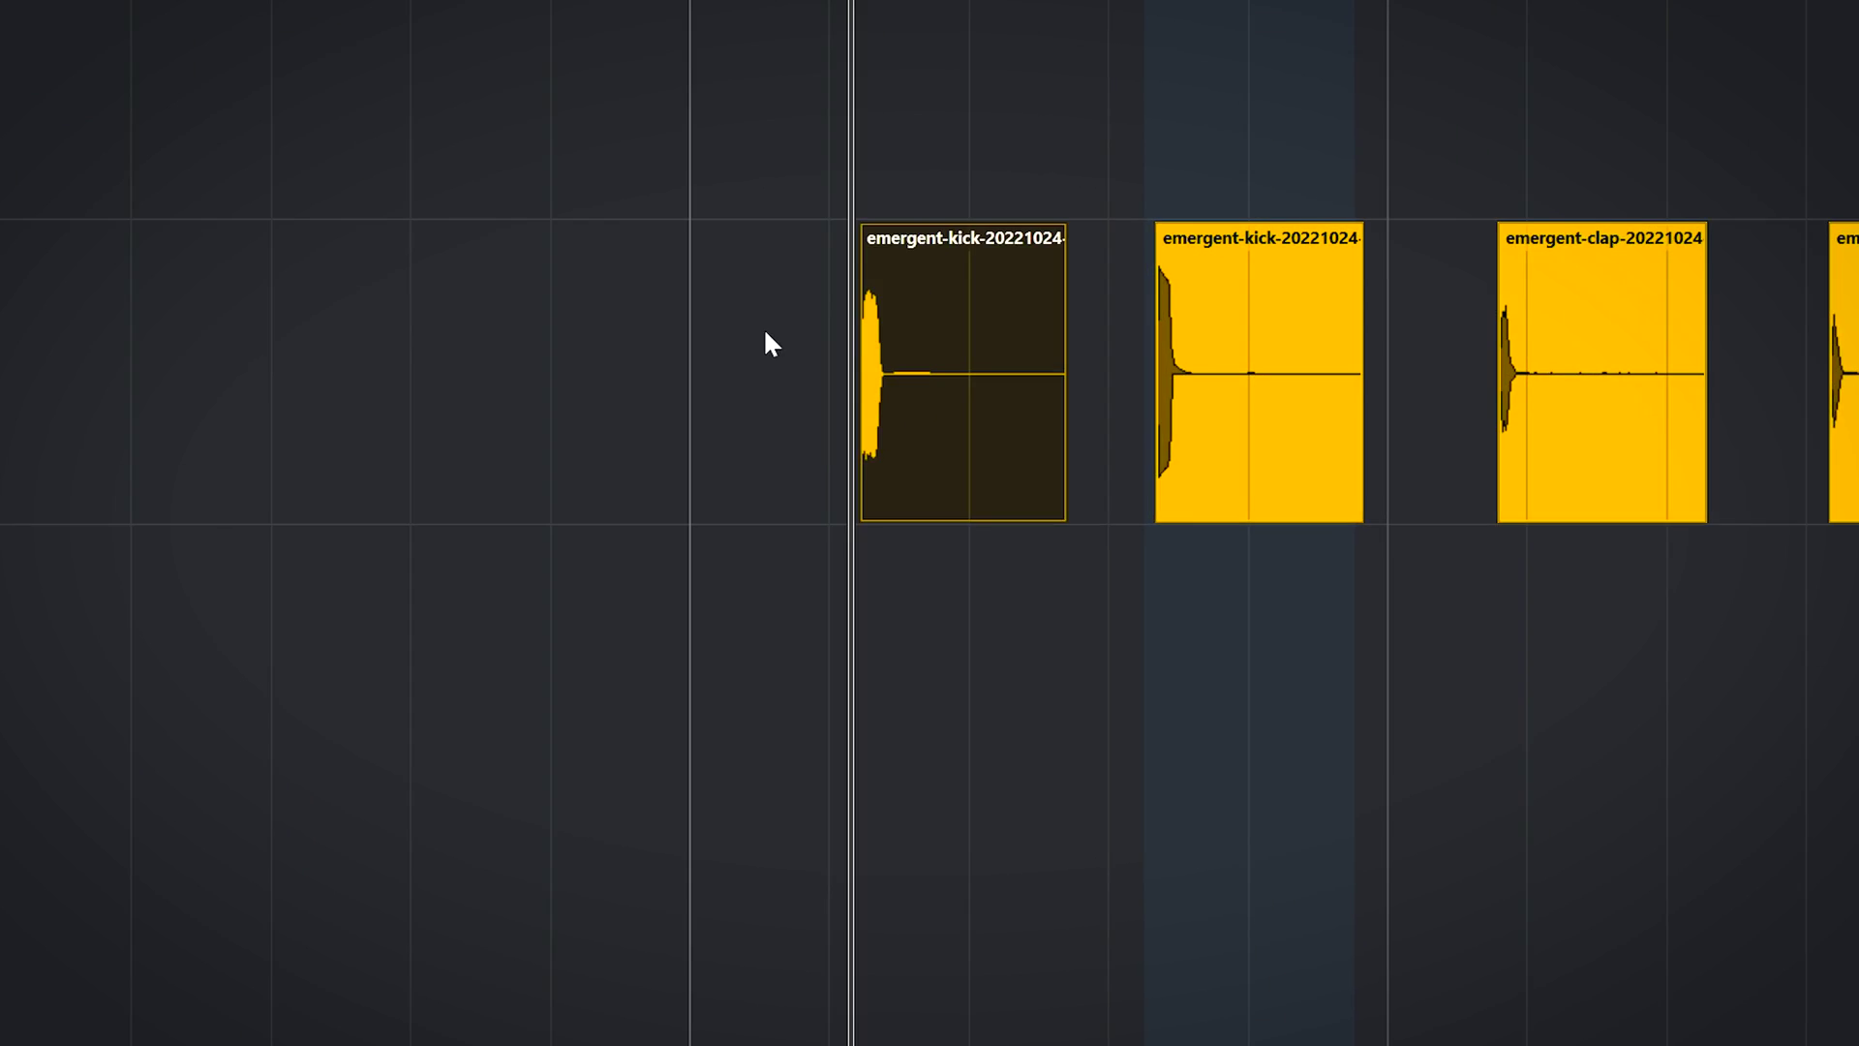
{"action": "scroll", "coordinate": [929, 523], "scroll_direction": "up", "scroll_amount": 1}
{"action": "scroll", "coordinate": [929, 523], "scroll_direction": "up", "scroll_amount": 1}
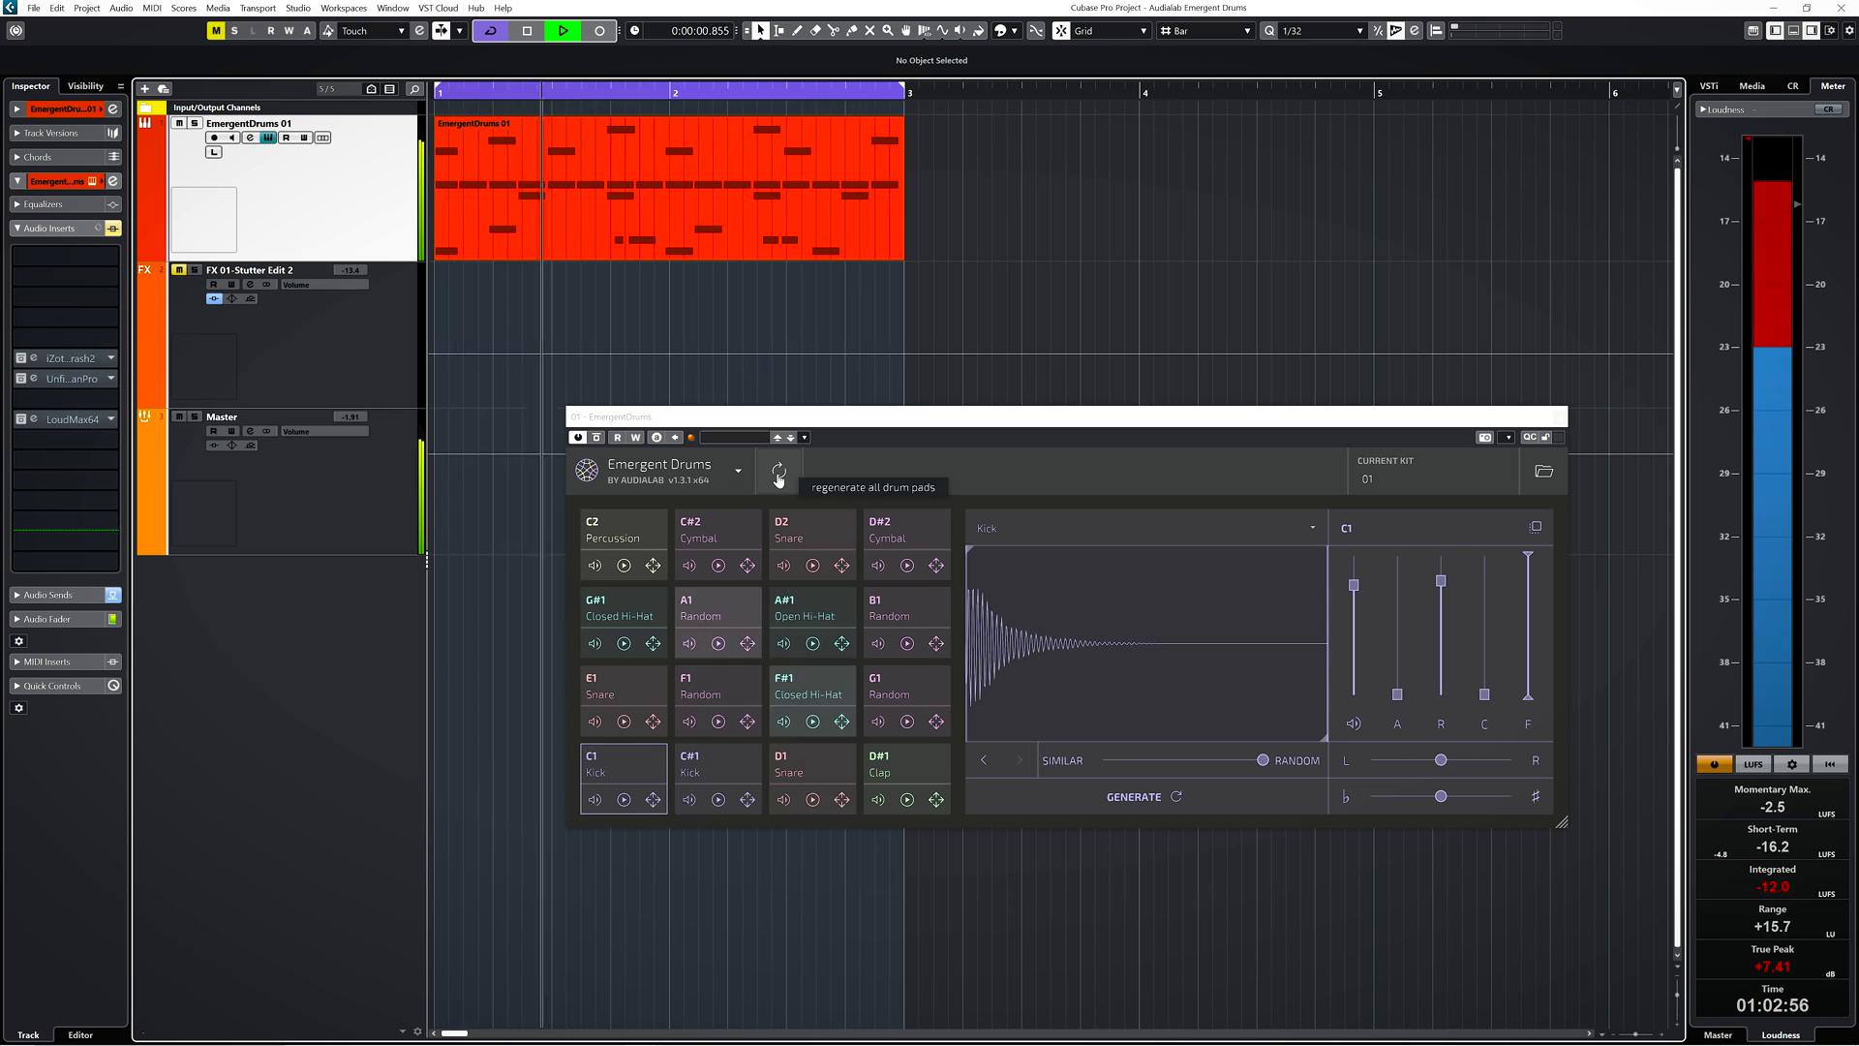
Keep kit 01, then inspect the Trash 2, Sandman Pro and LoudMax64 inserts on the drum track
{"action": "left_click", "coordinate": [1401, 487]}
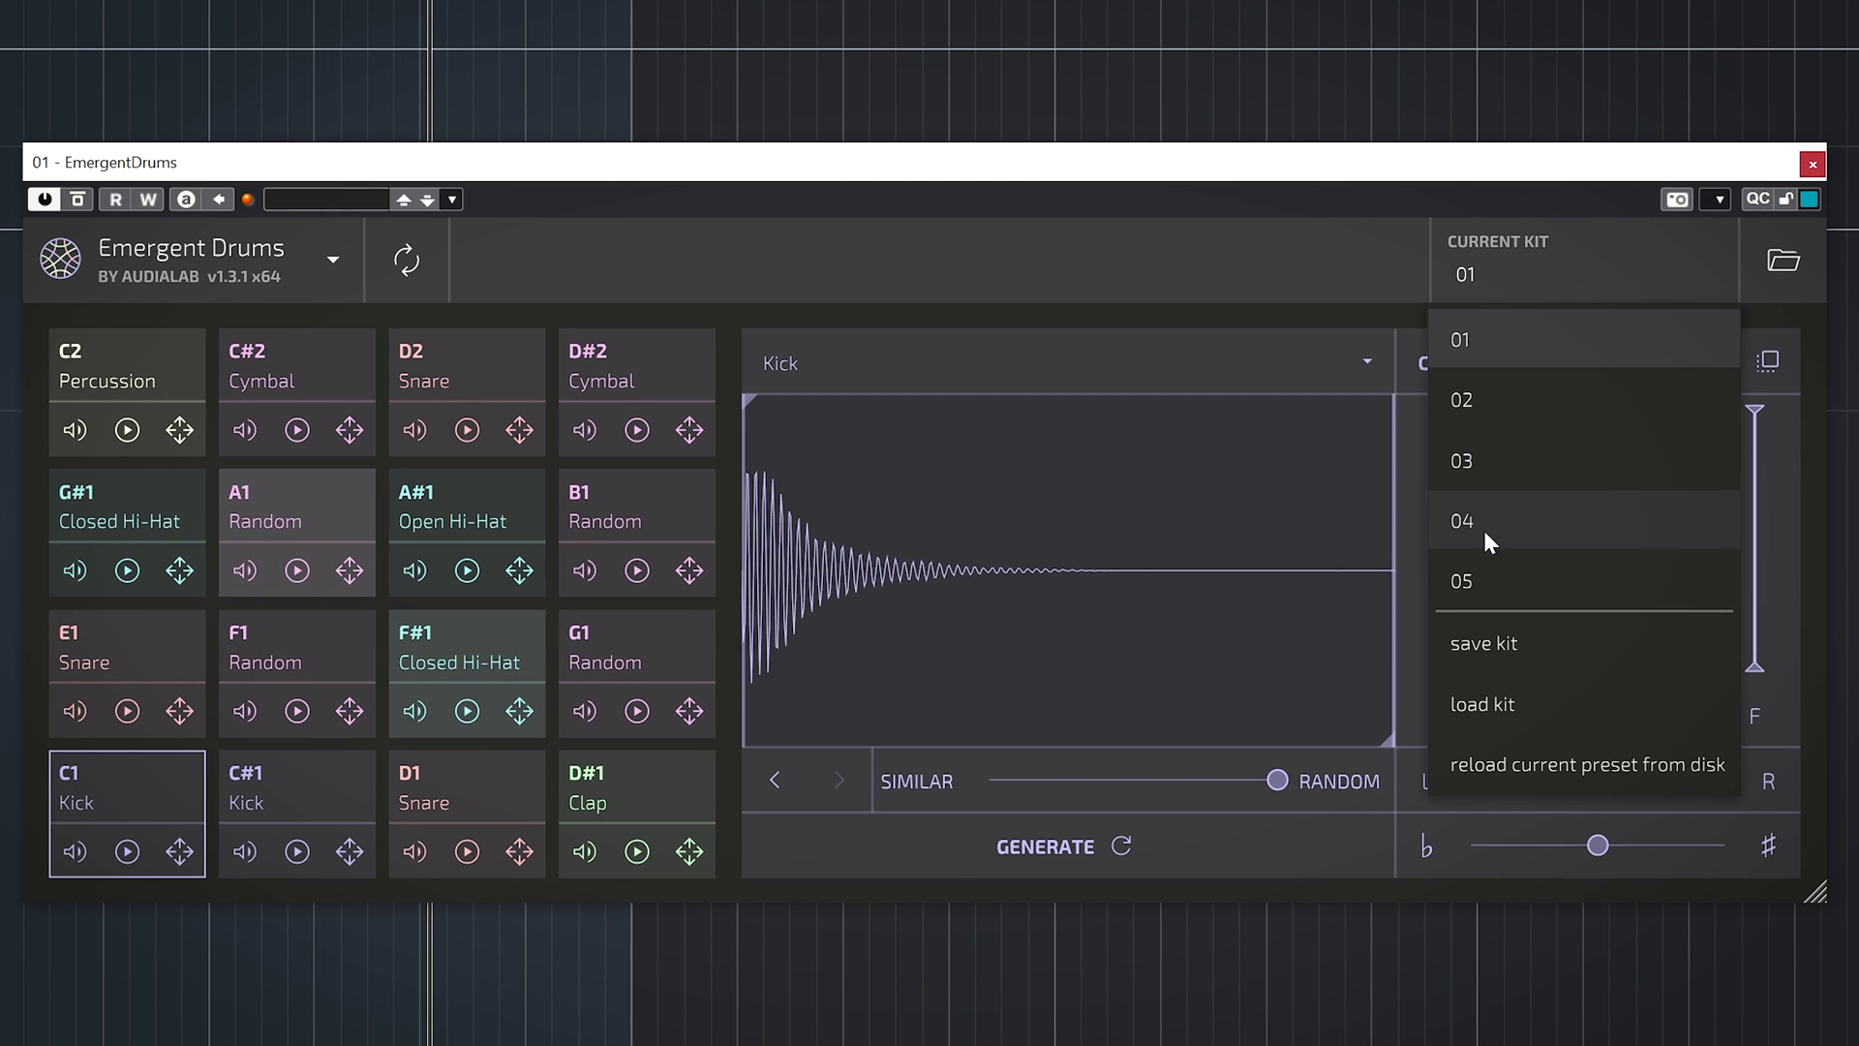
{"action": "left_click", "coordinate": [1468, 267]}
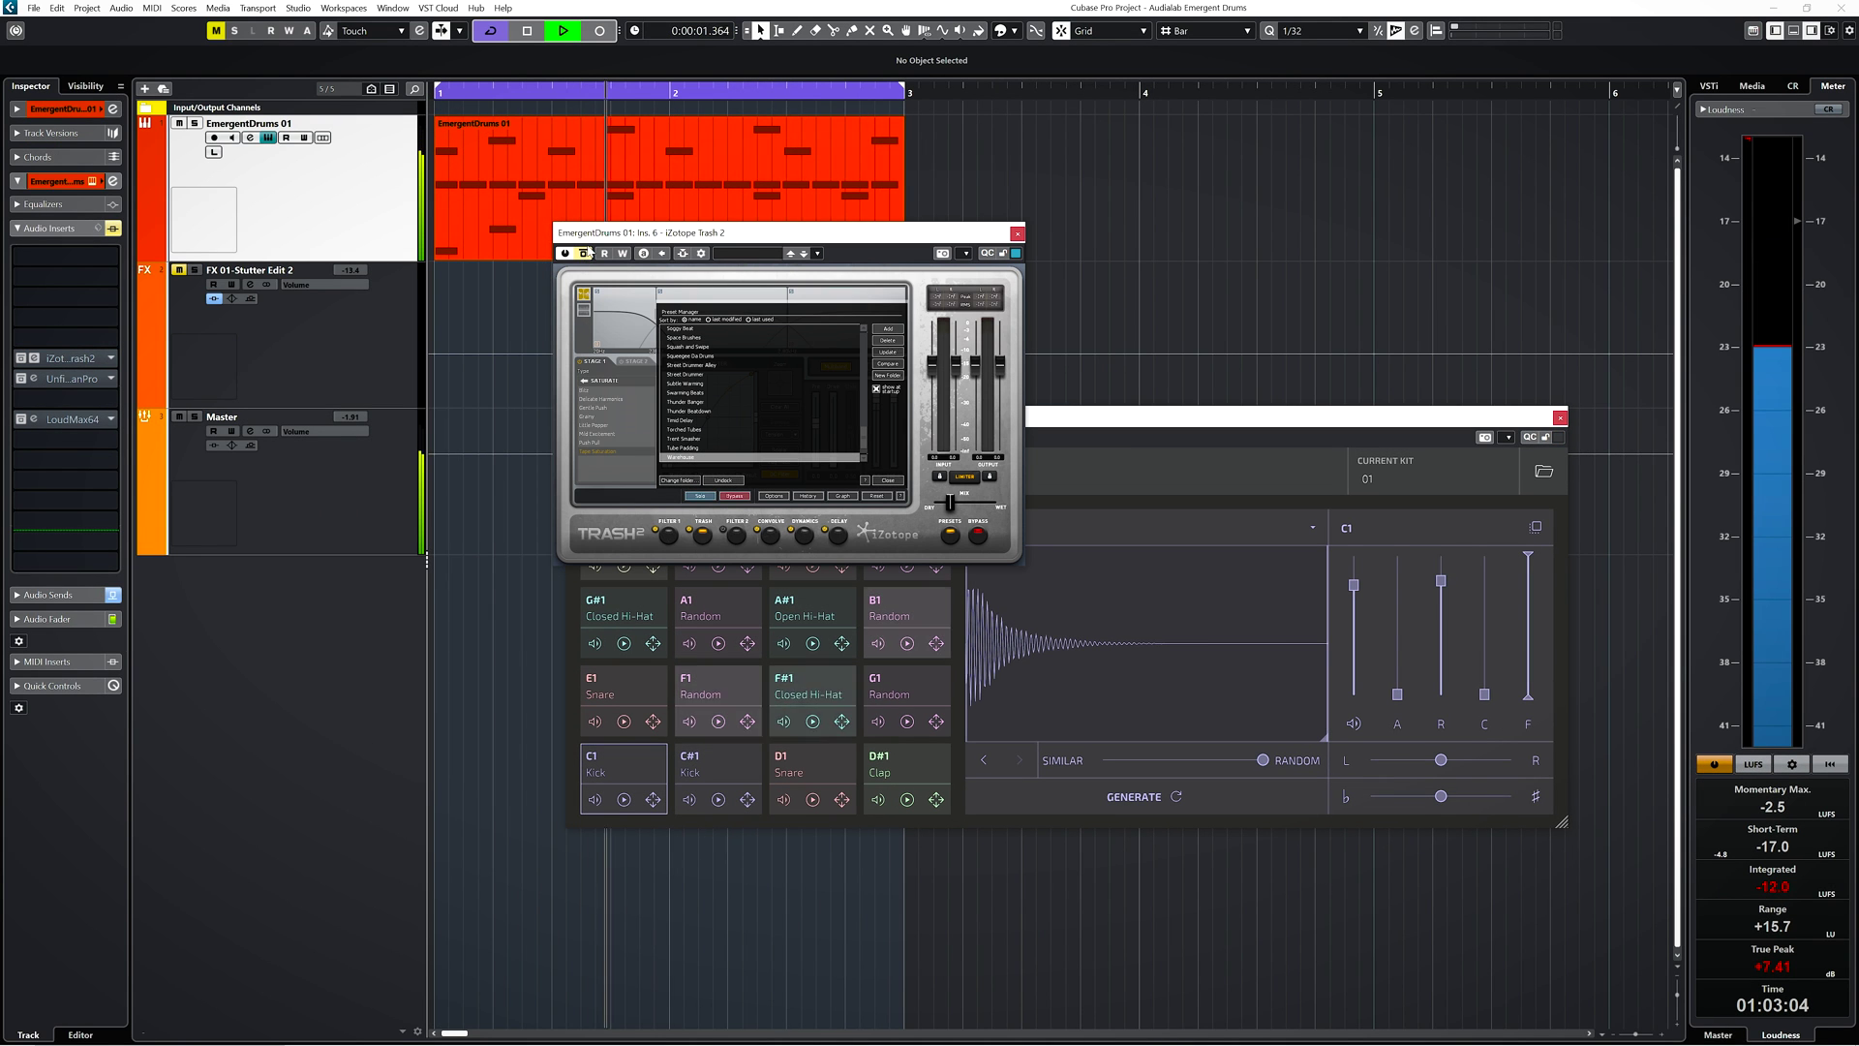
{"action": "left_click", "coordinate": [1016, 235]}
{"action": "left_click", "coordinate": [34, 377]}
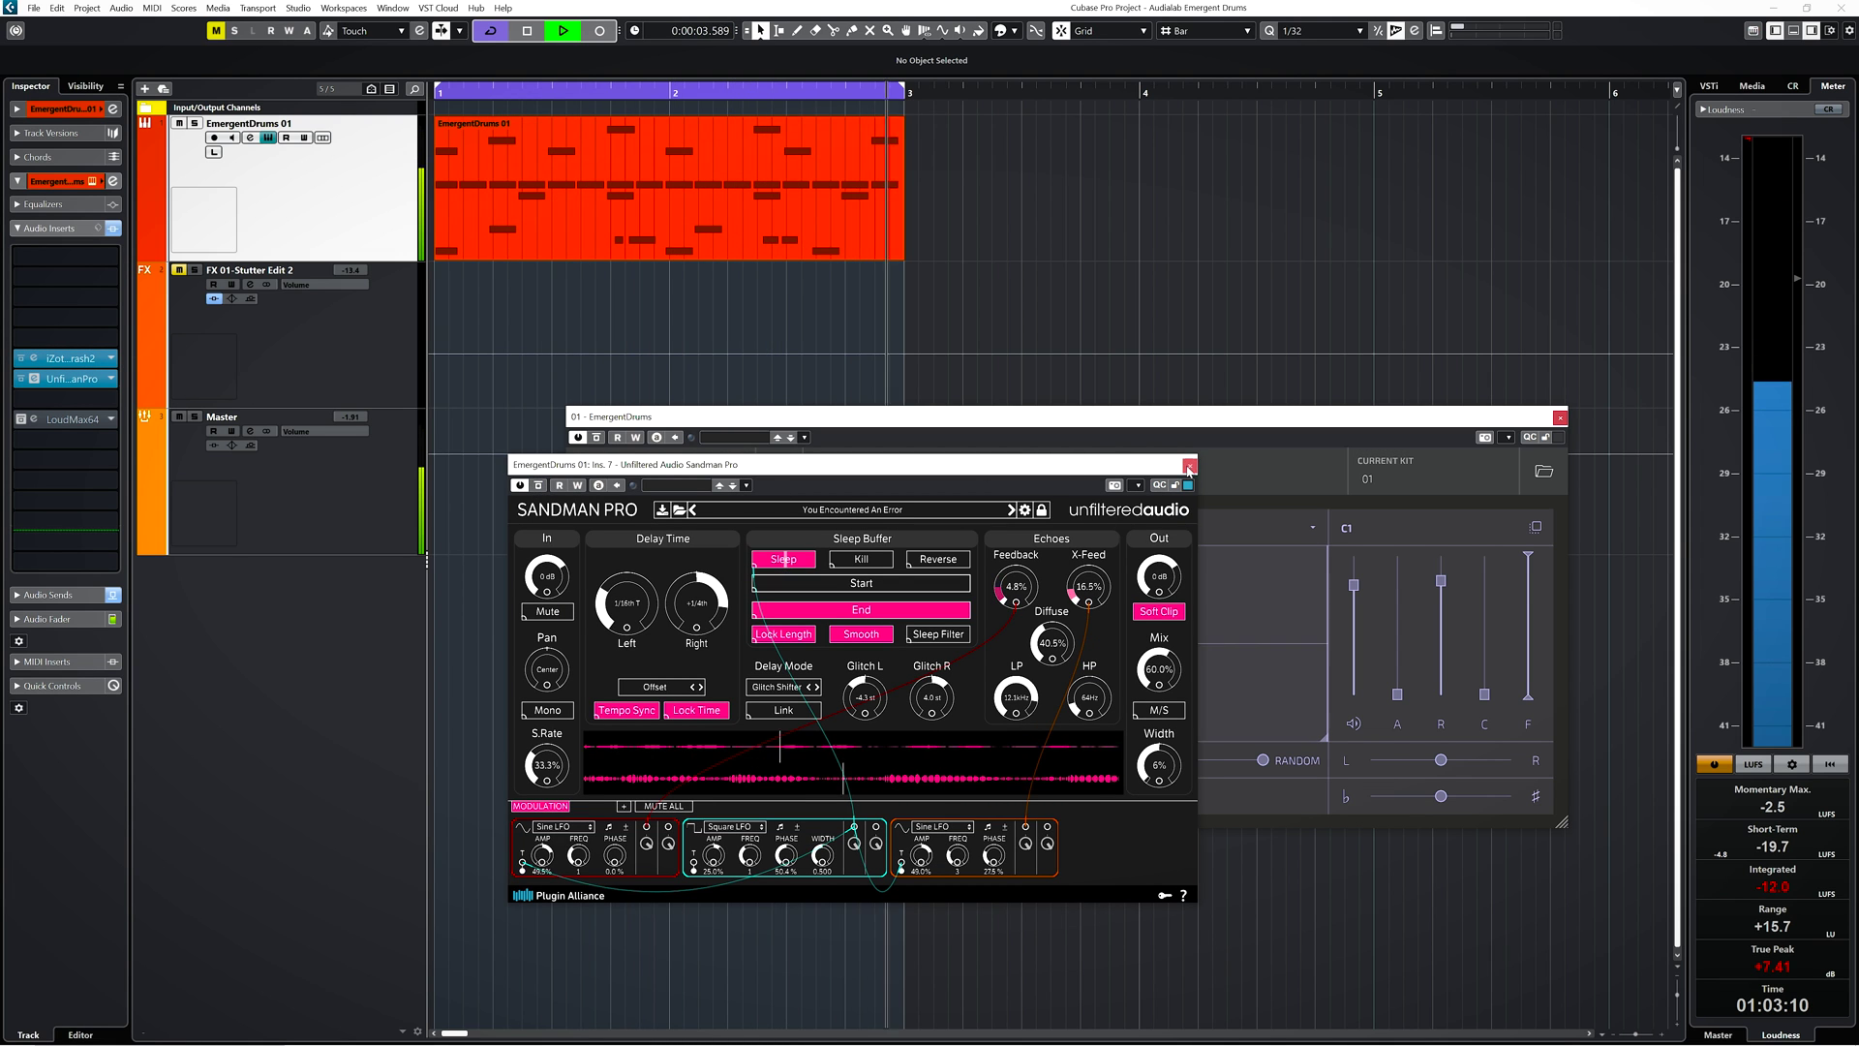
{"action": "left_click", "coordinate": [1188, 466]}
{"action": "left_click", "coordinate": [35, 418]}
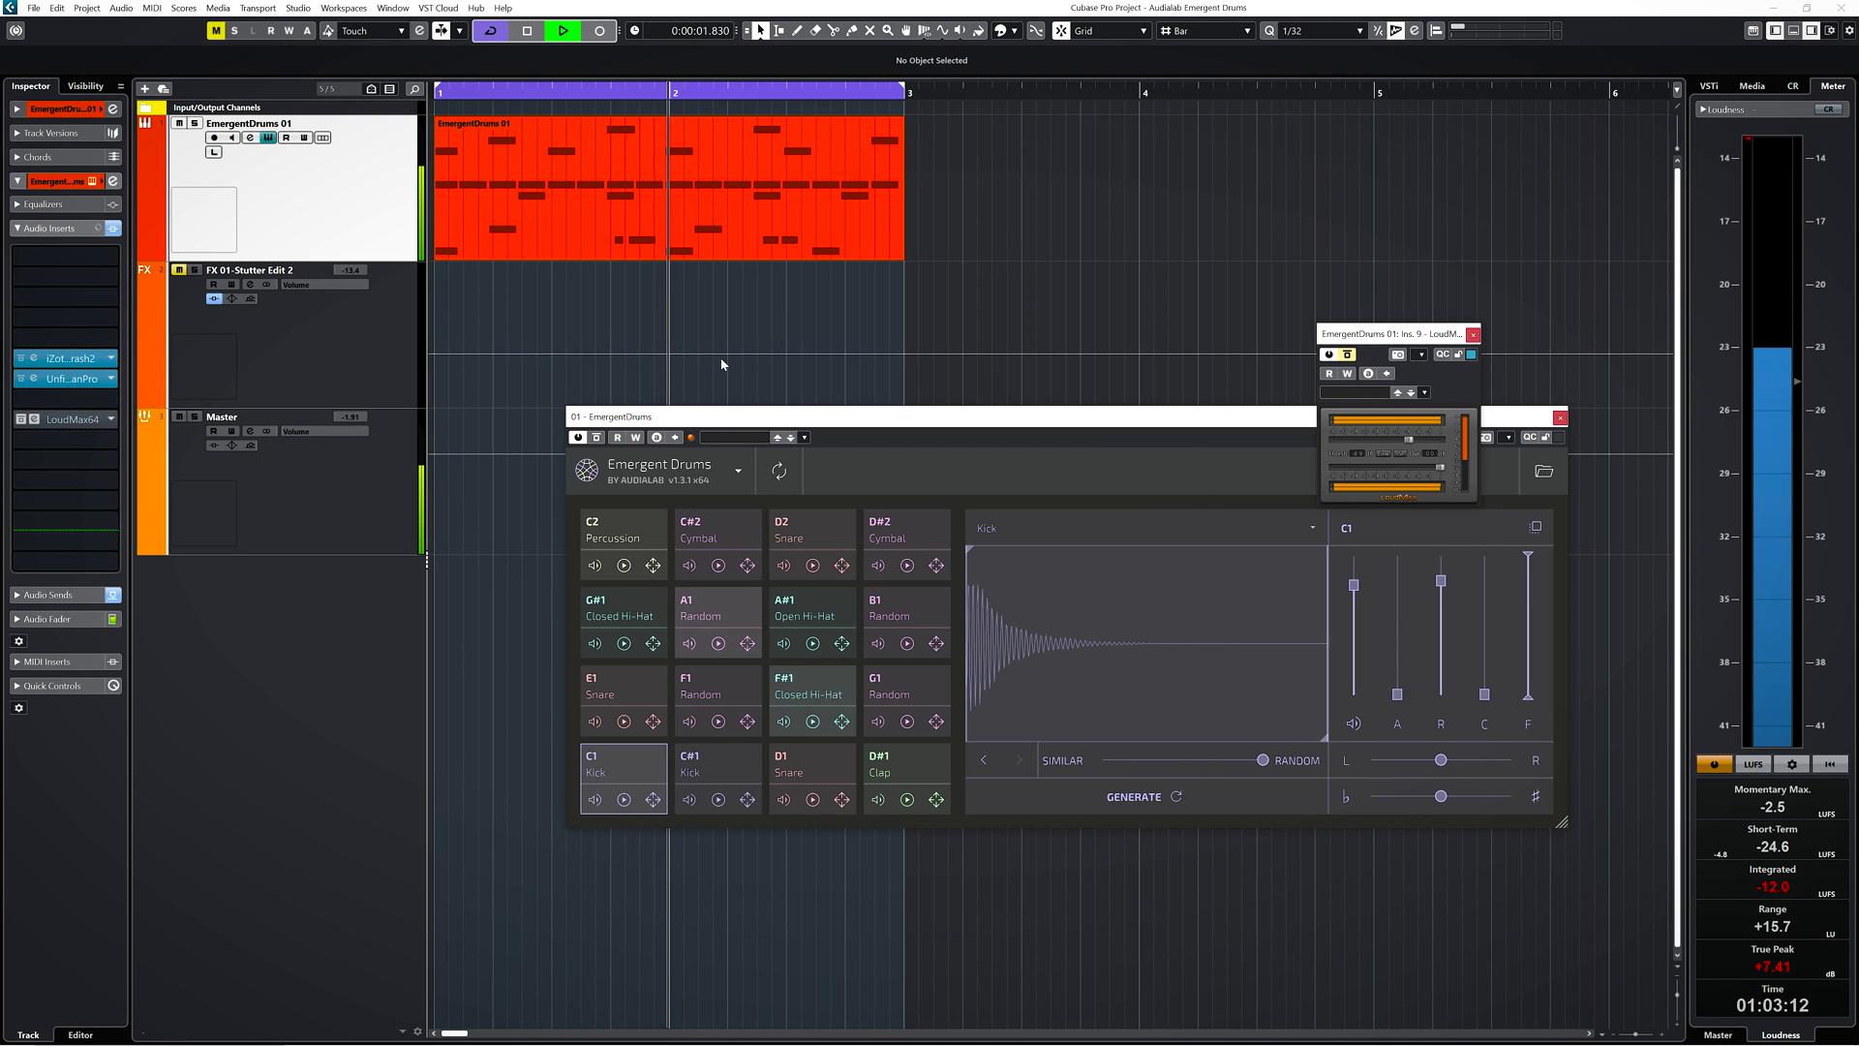
{"action": "left_click", "coordinate": [1470, 334]}
Inspect Stutter Edit 2 on the FX 01 track and unmute that effect track
{"action": "left_click", "coordinate": [283, 336]}
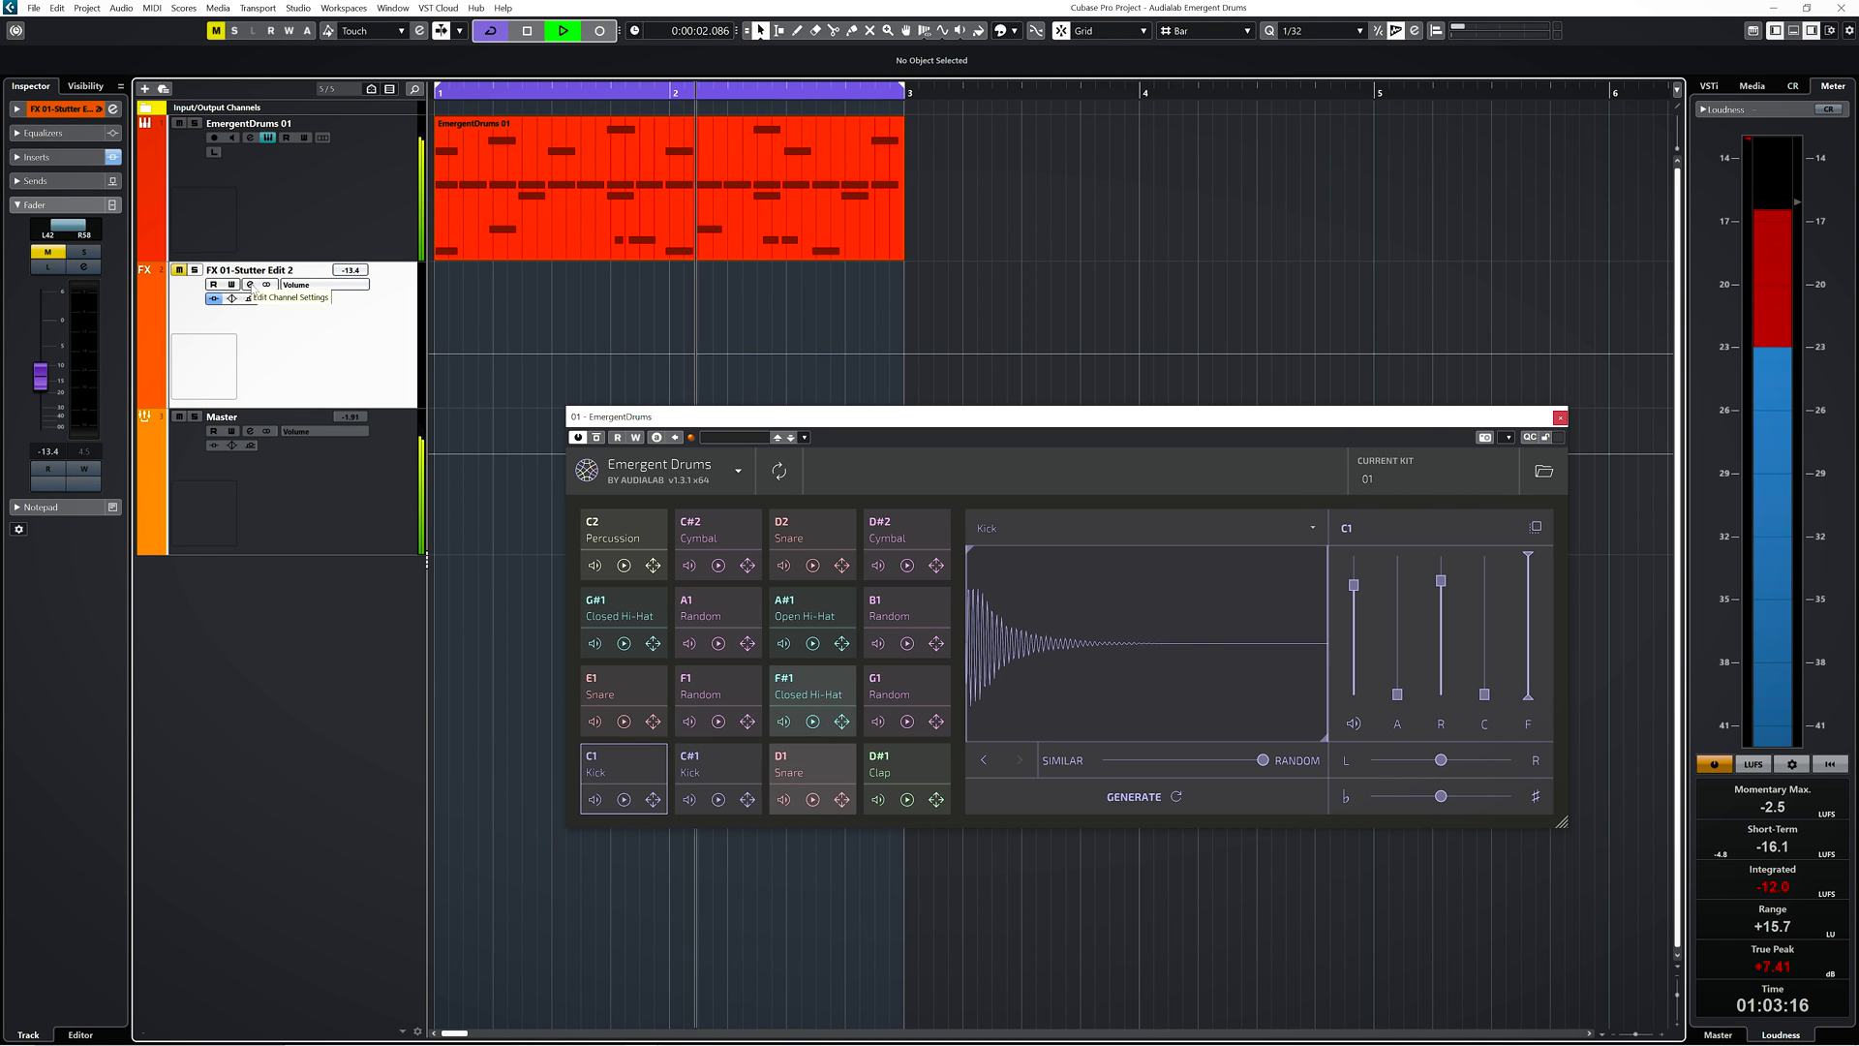
{"action": "left_click", "coordinate": [65, 157]}
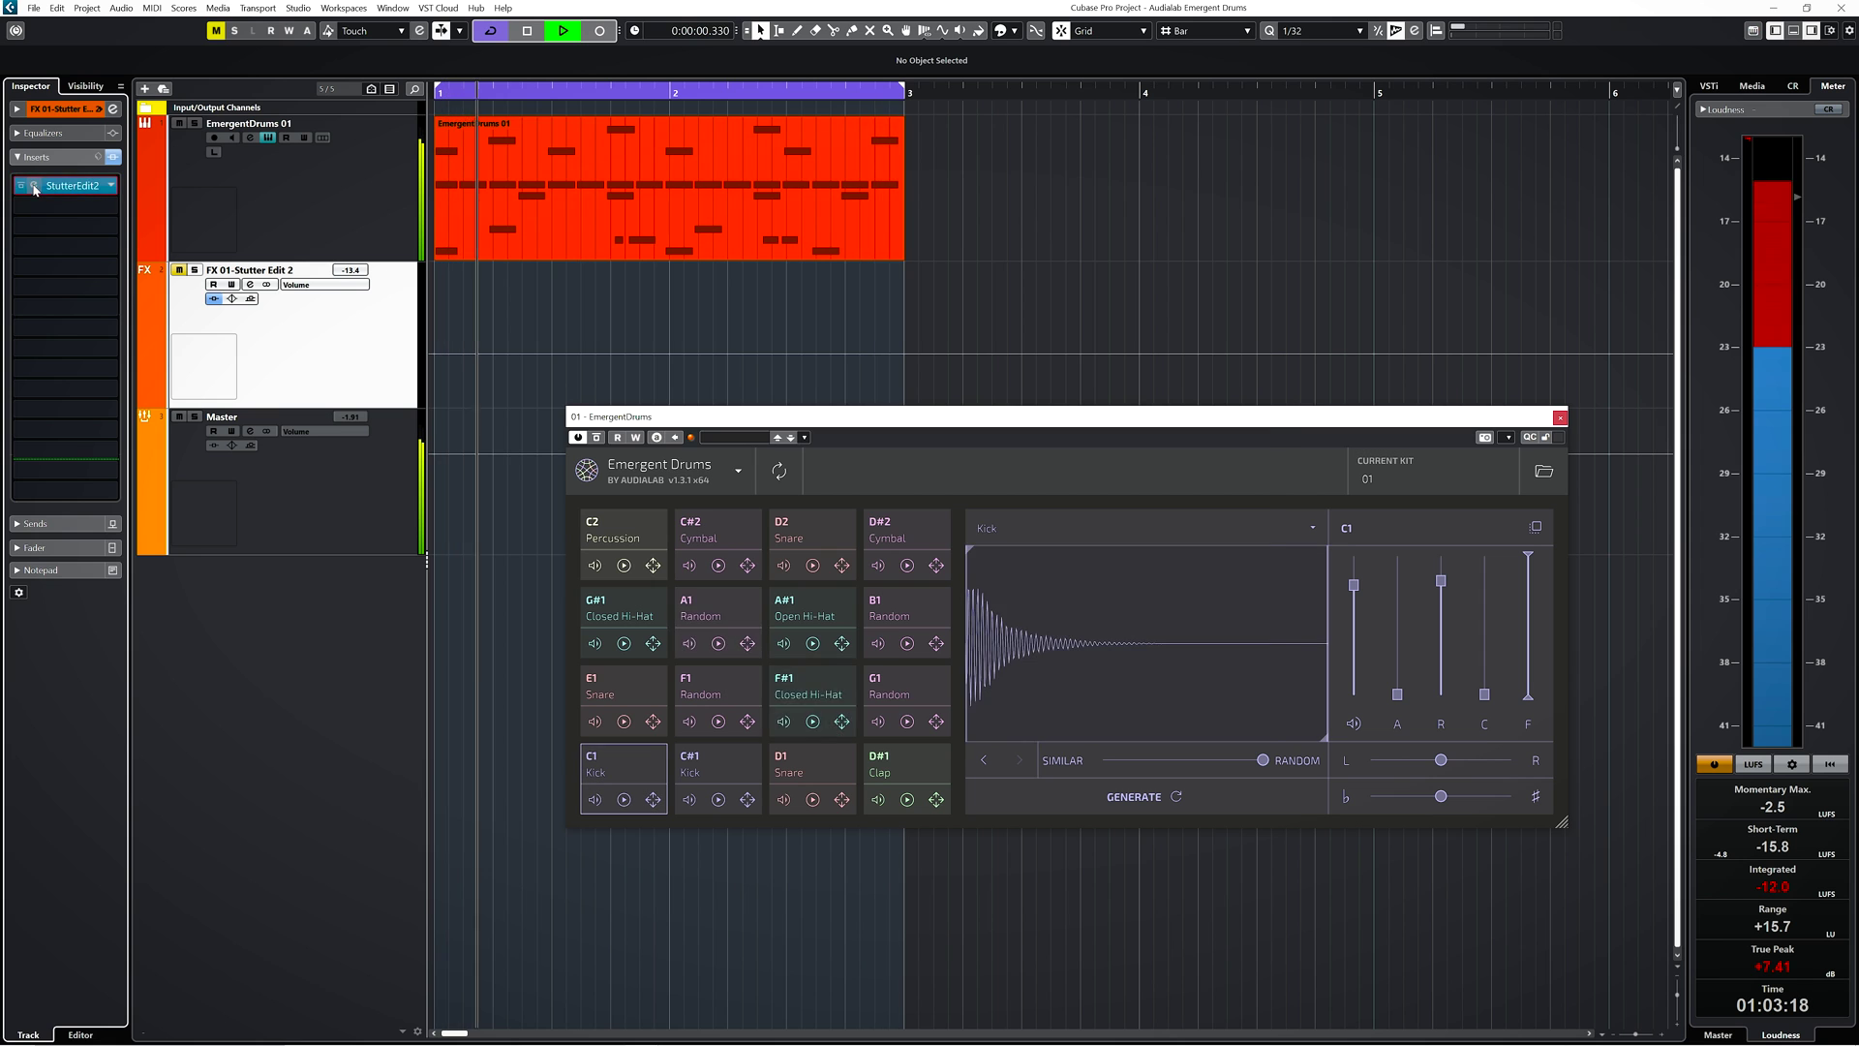
{"action": "left_click", "coordinate": [33, 187]}
{"action": "left_click", "coordinate": [180, 272]}
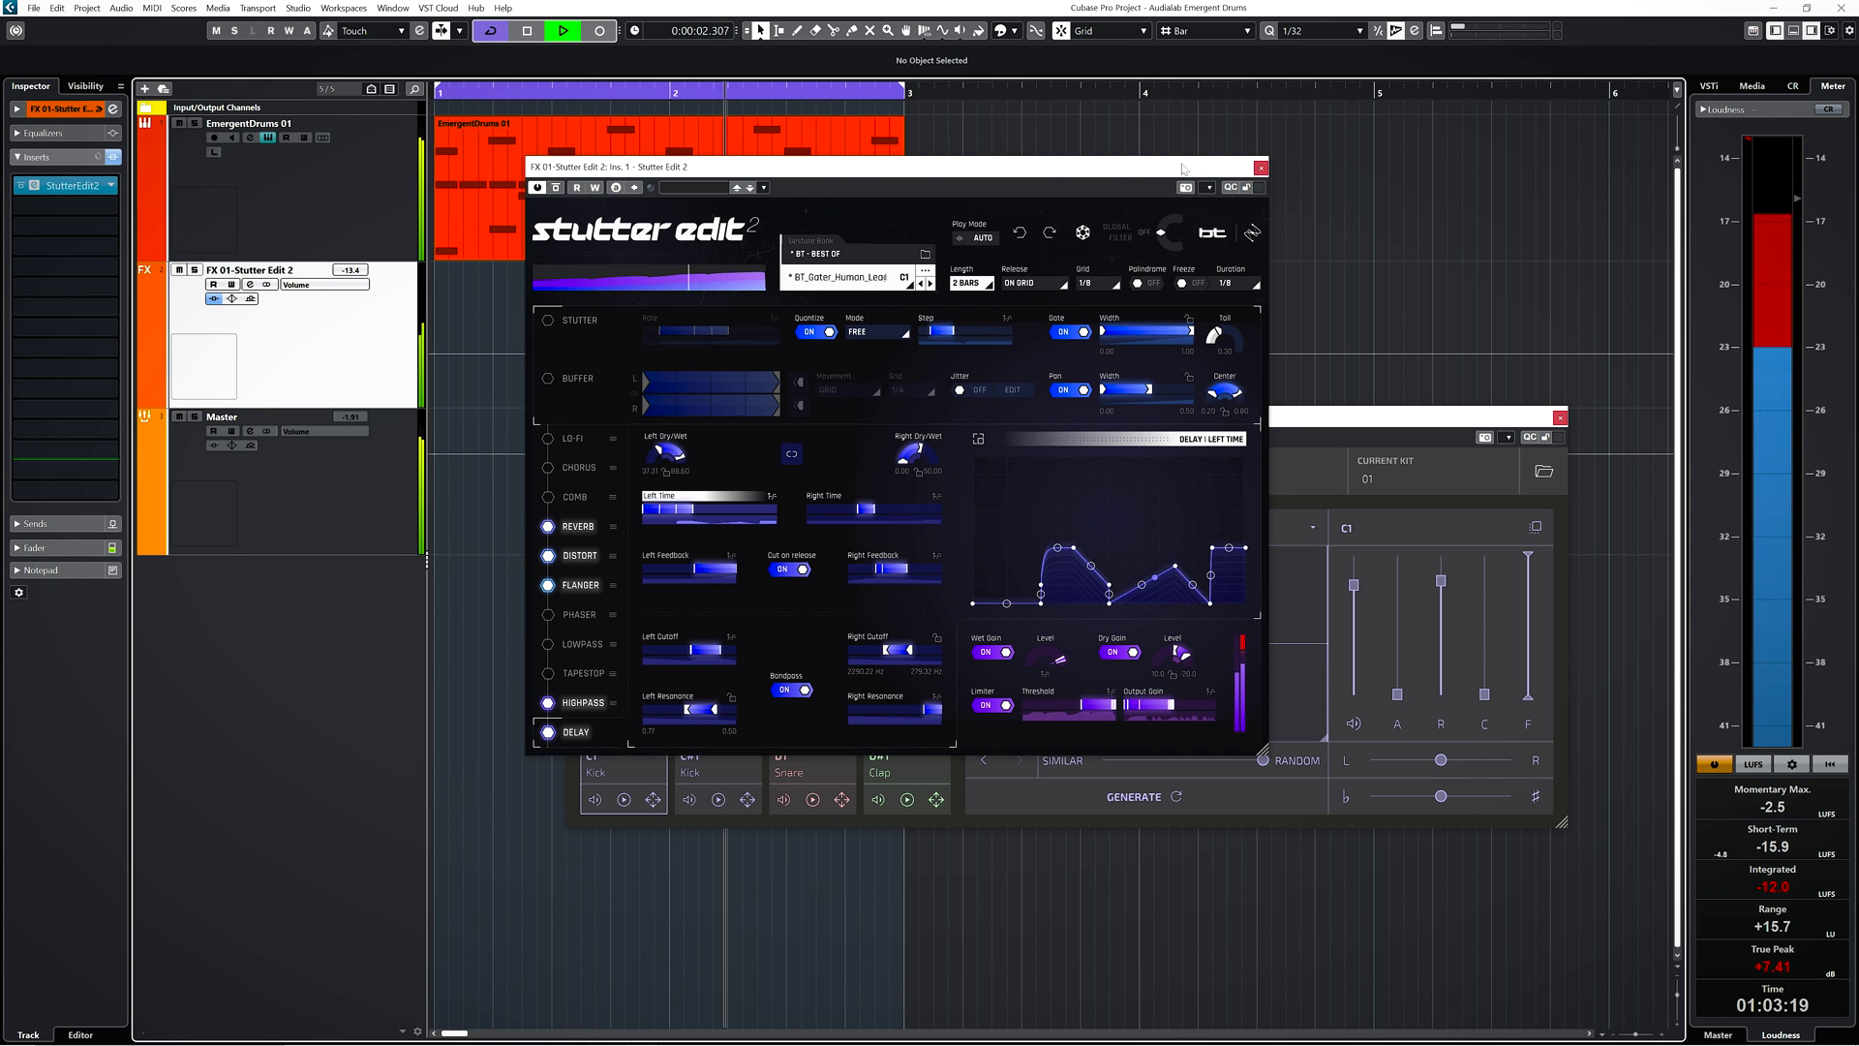
{"action": "left_click", "coordinate": [1258, 166]}
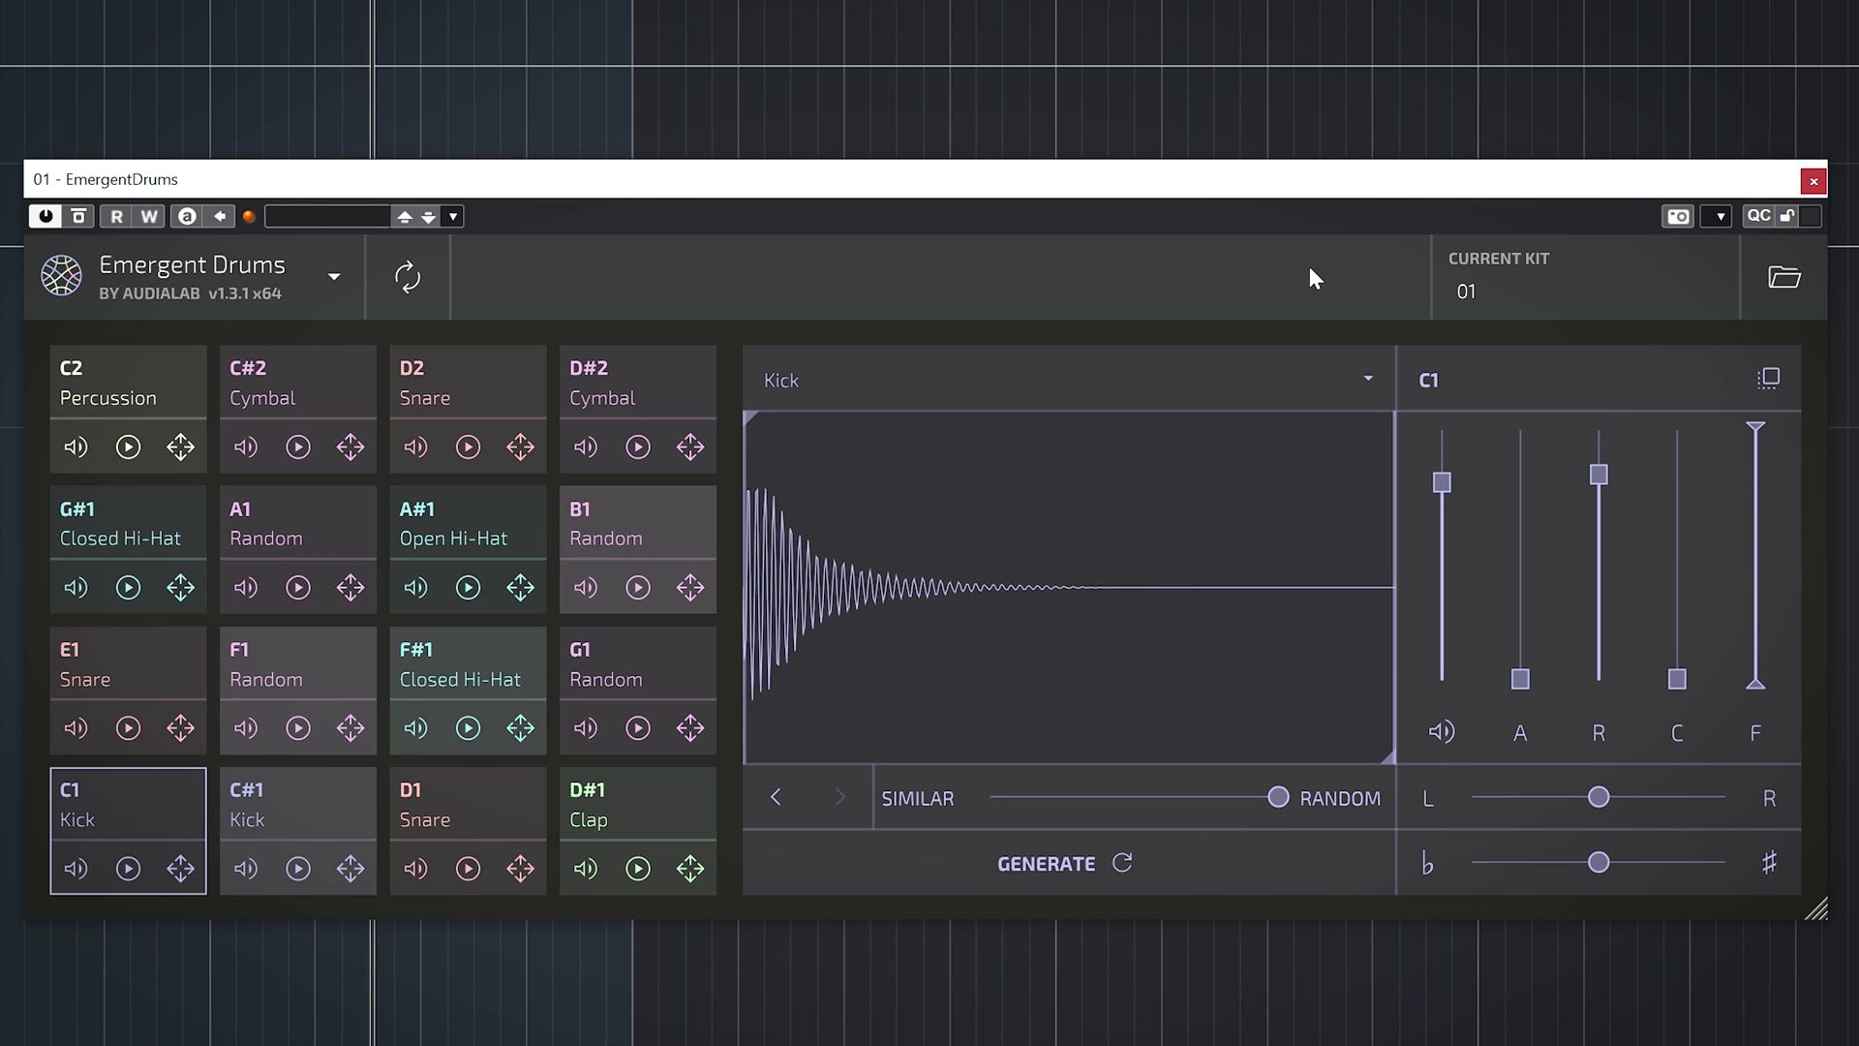
Step through saved kits 02, 03 and 04, ending on kit 05
{"action": "left_click", "coordinate": [1518, 297]}
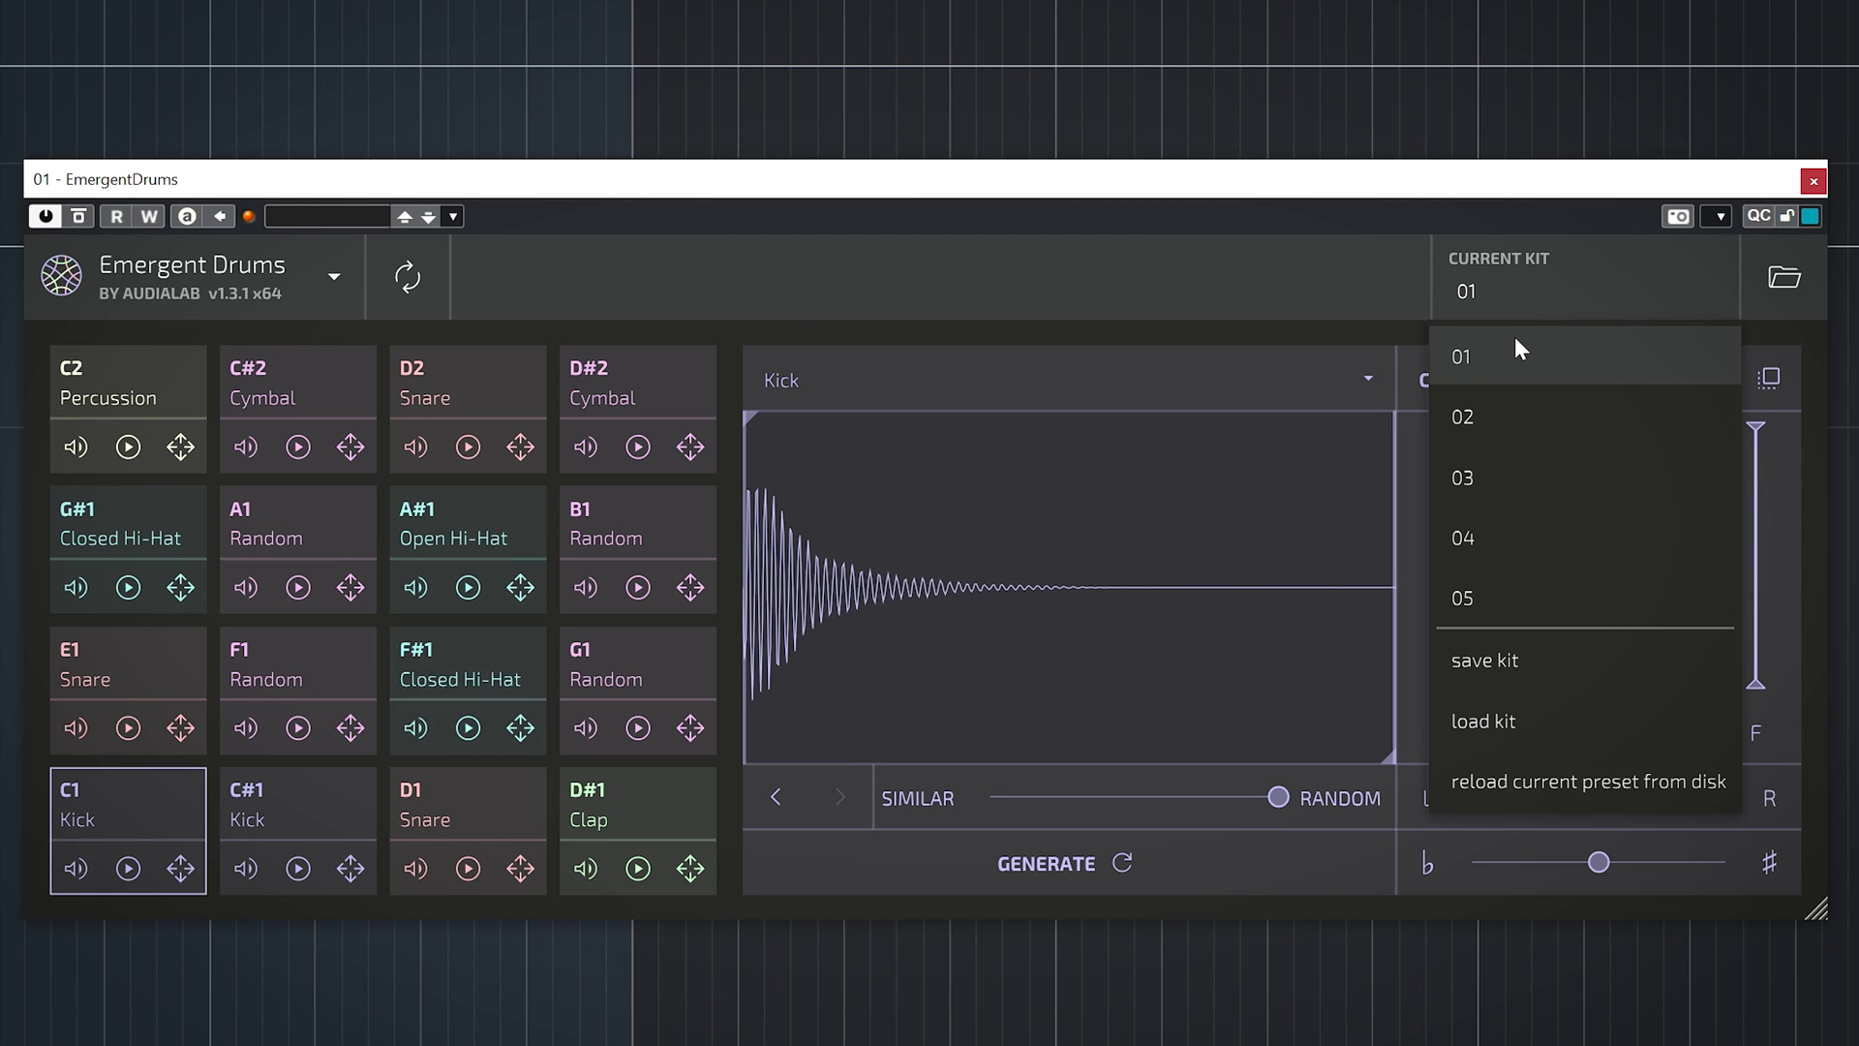
{"action": "left_click", "coordinate": [1502, 414]}
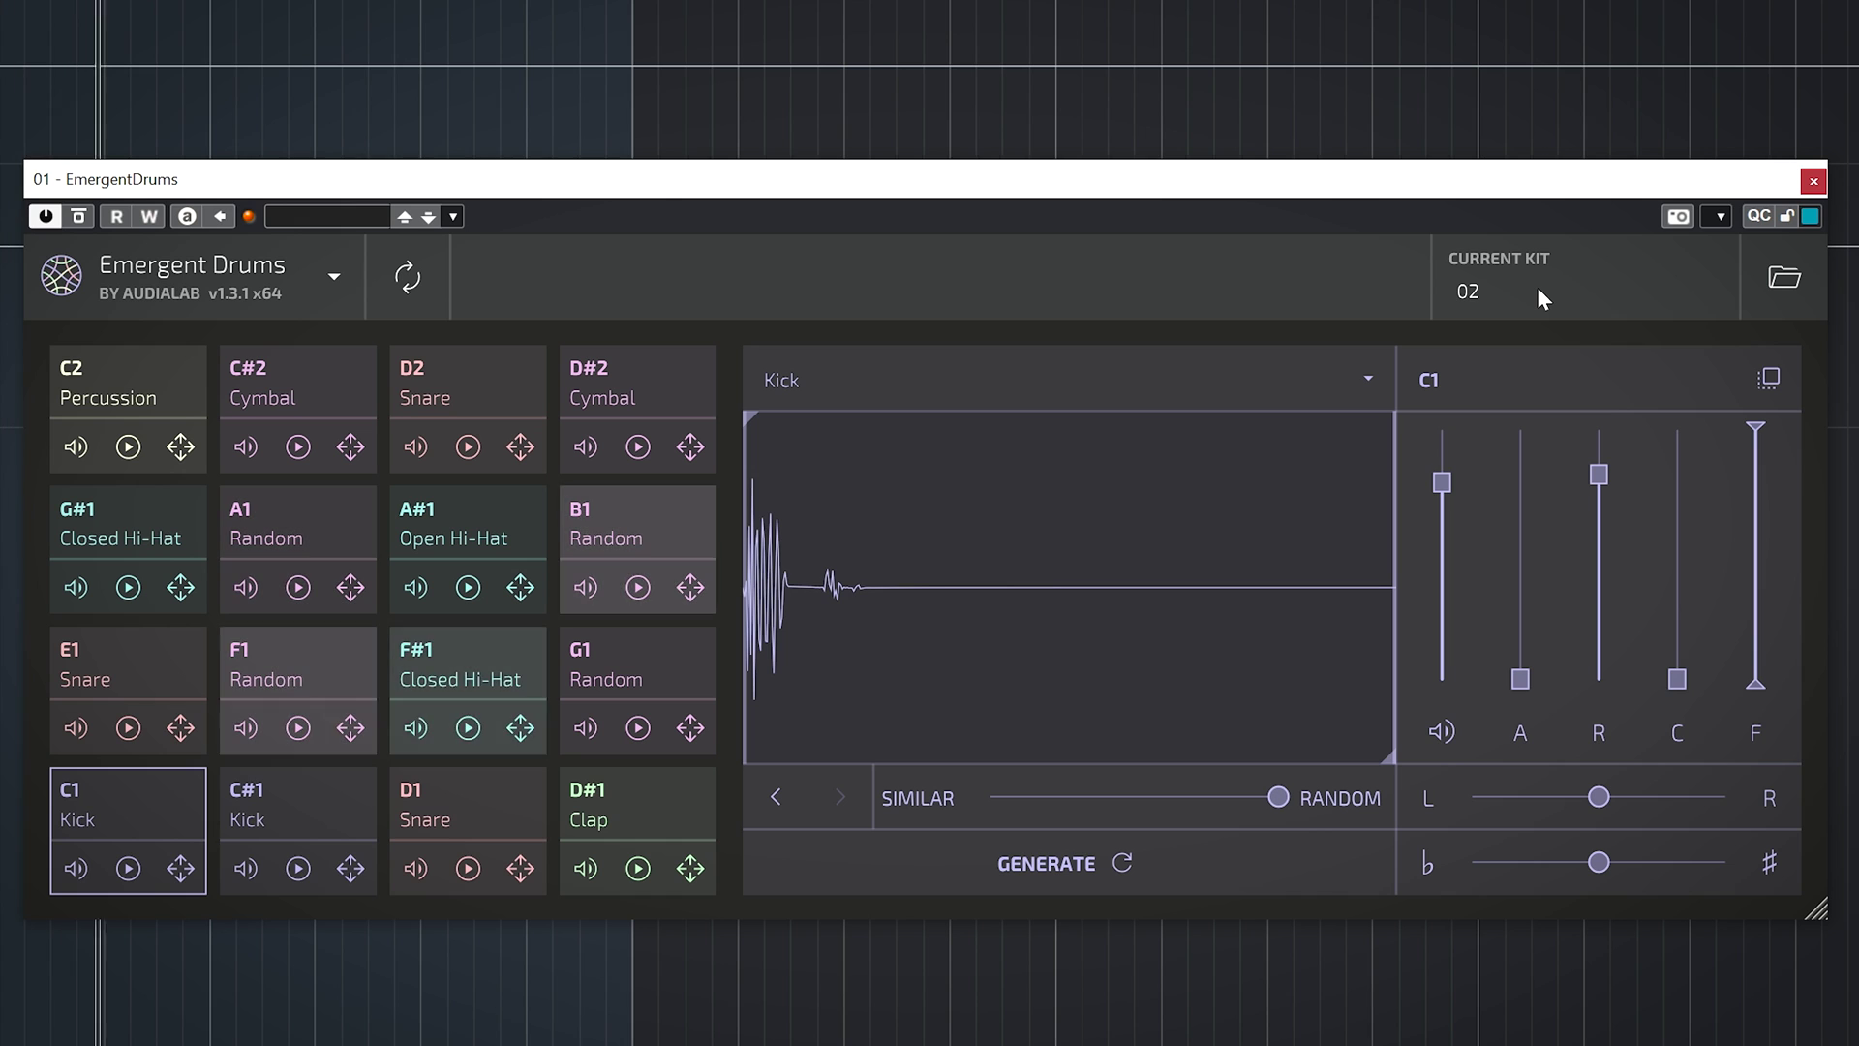
{"action": "left_click", "coordinate": [1537, 286]}
{"action": "left_click", "coordinate": [1468, 488]}
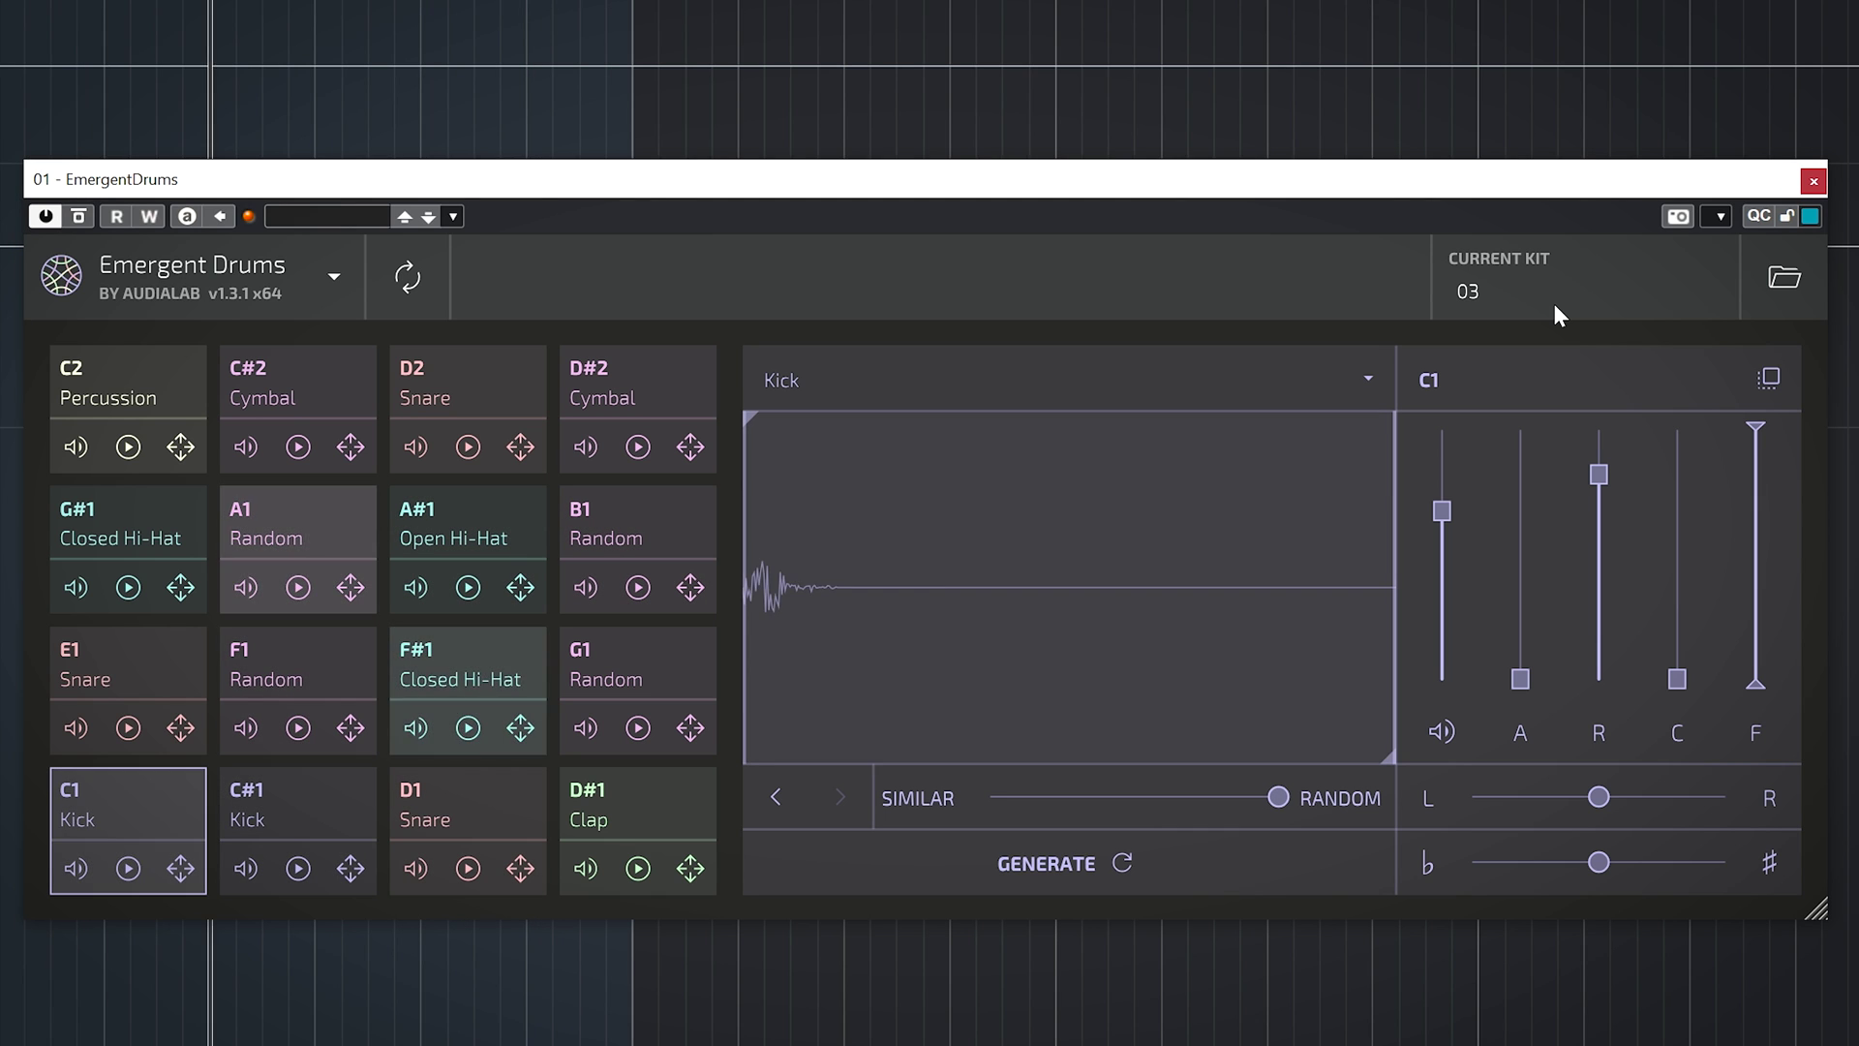
{"action": "left_click", "coordinate": [1553, 304]}
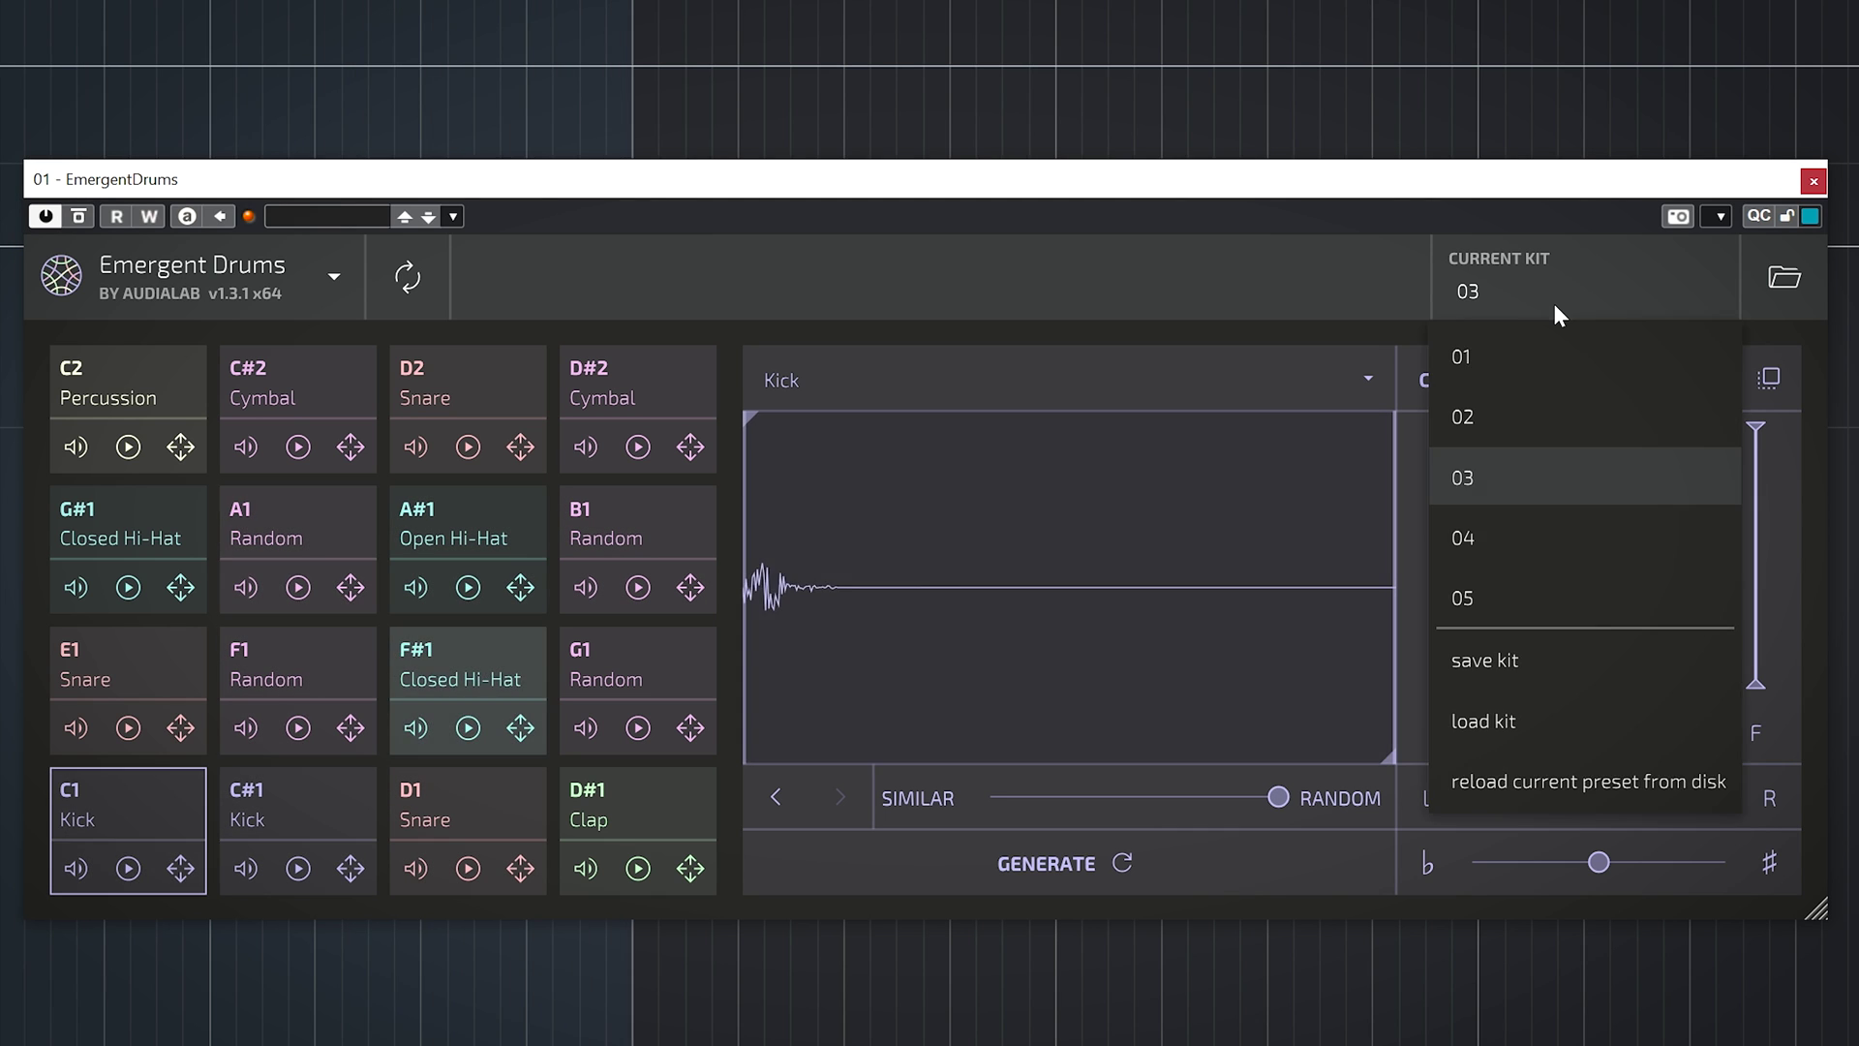
{"action": "left_click", "coordinate": [1486, 530]}
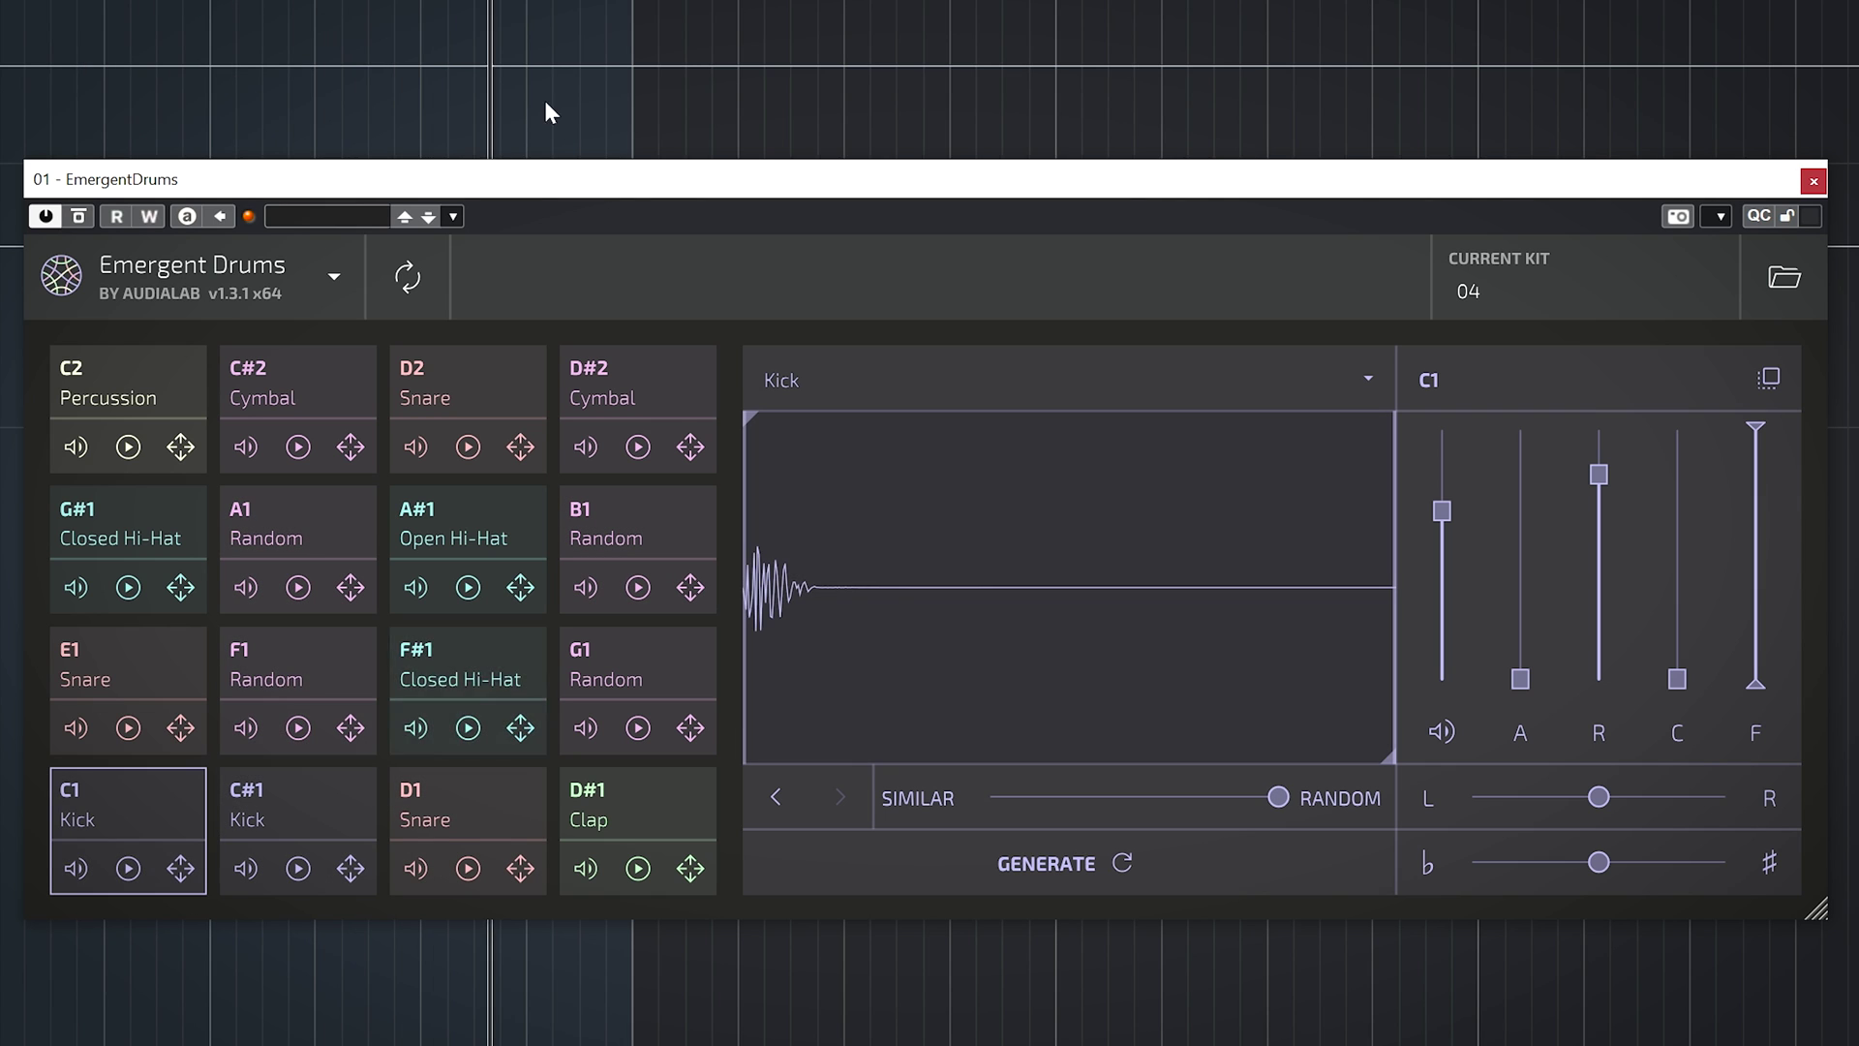
{"action": "left_click", "coordinate": [1675, 296]}
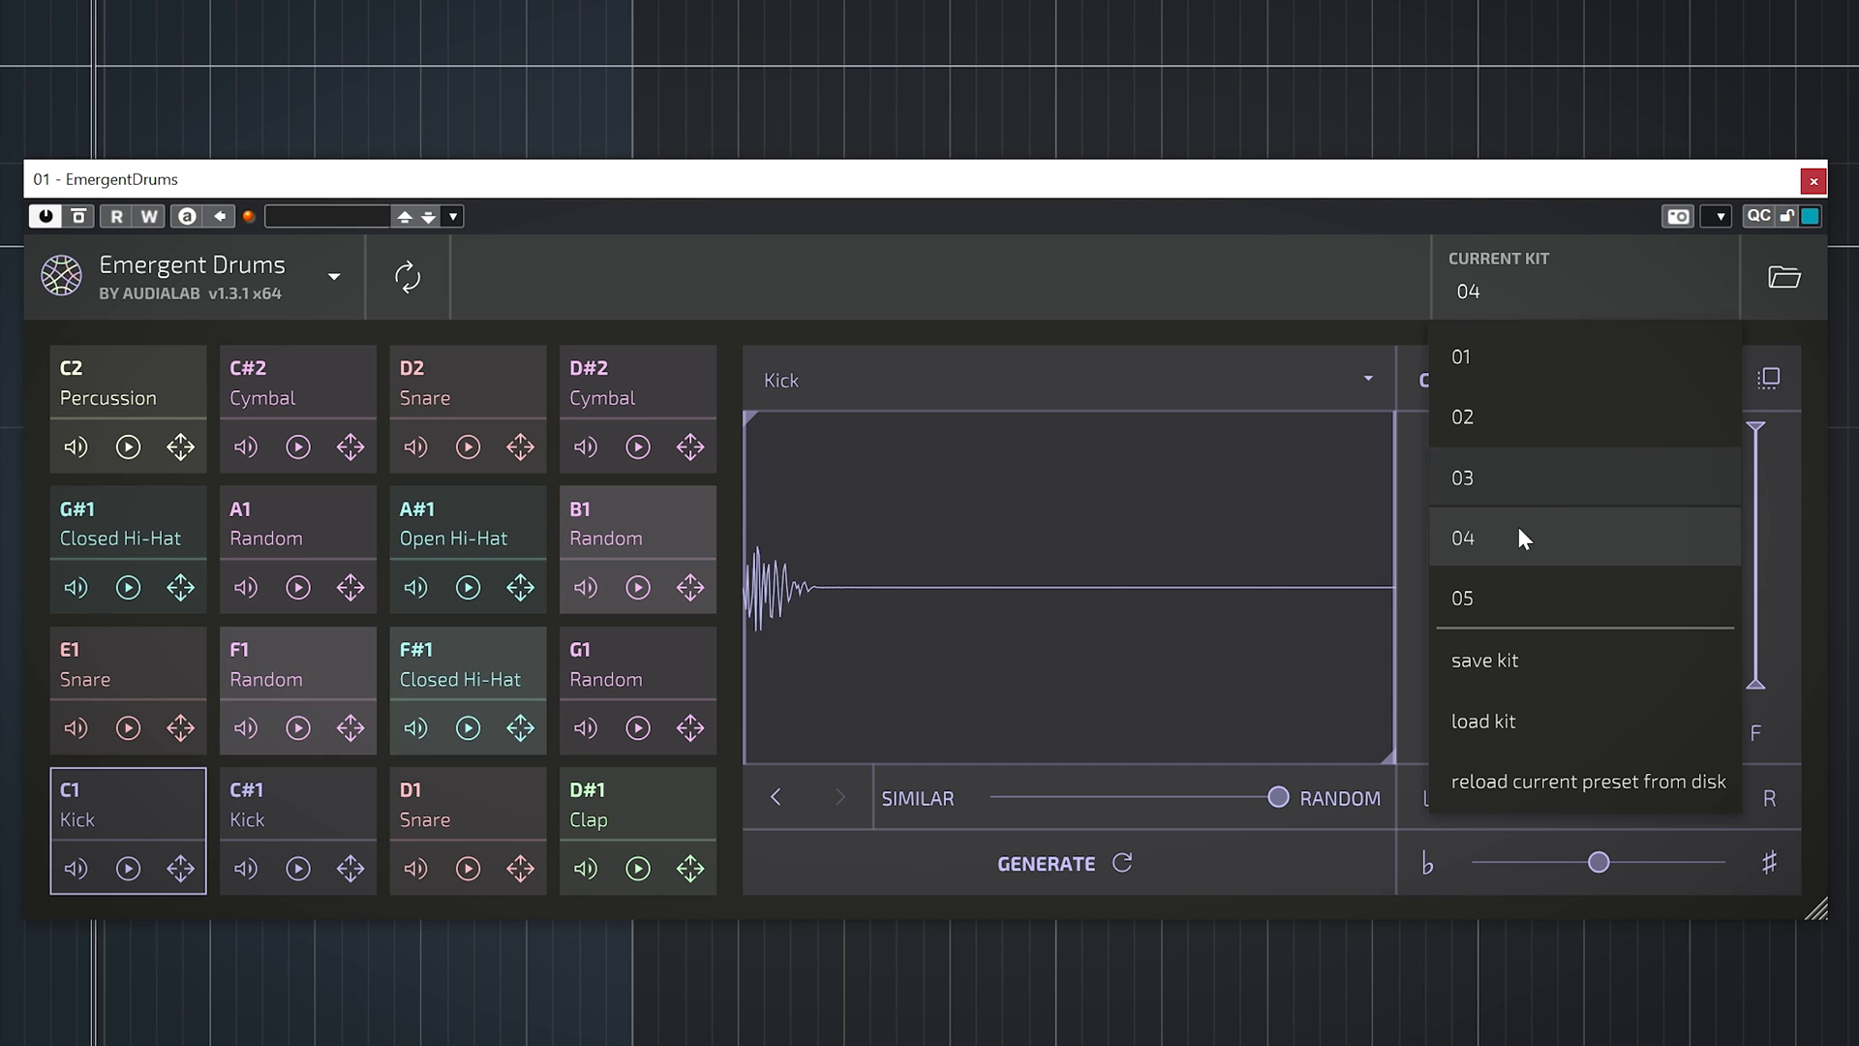
{"action": "left_click", "coordinate": [1492, 598]}
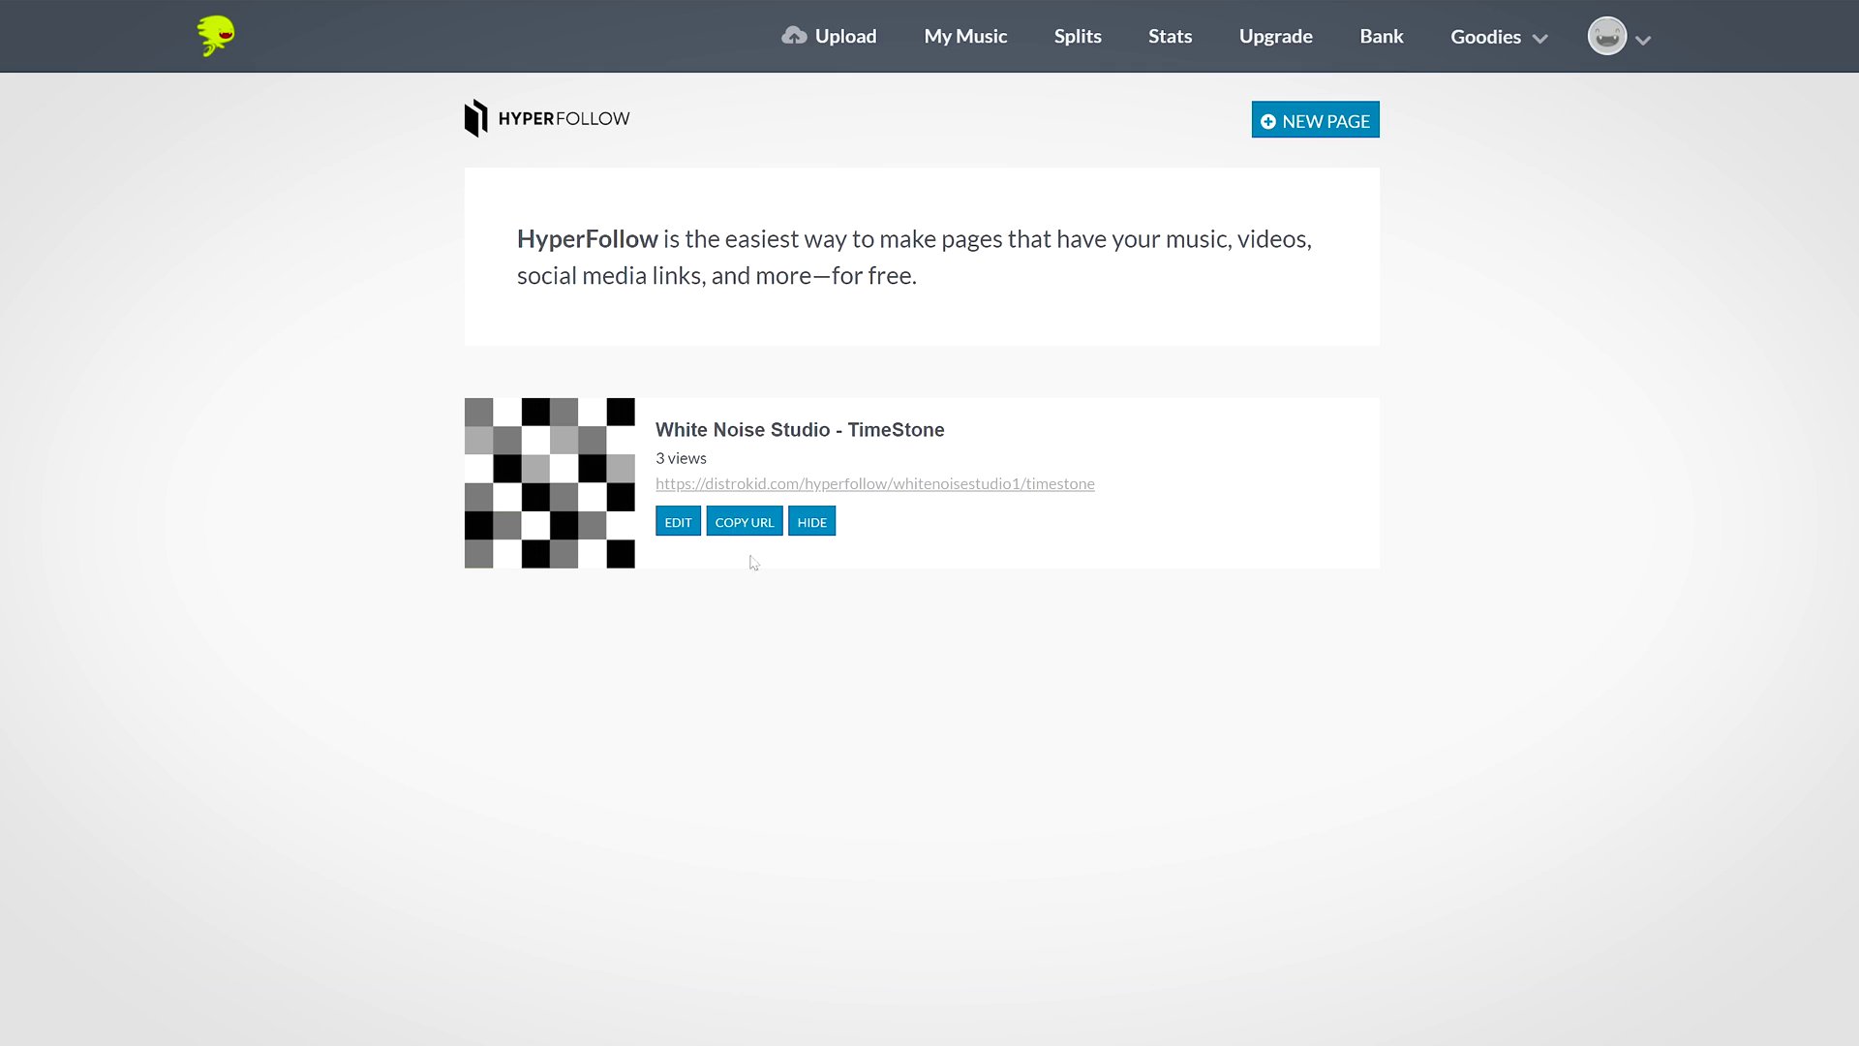
Edit the TimeStone HyperFollow page and start a new section under Links
{"action": "left_click", "coordinate": [852, 496]}
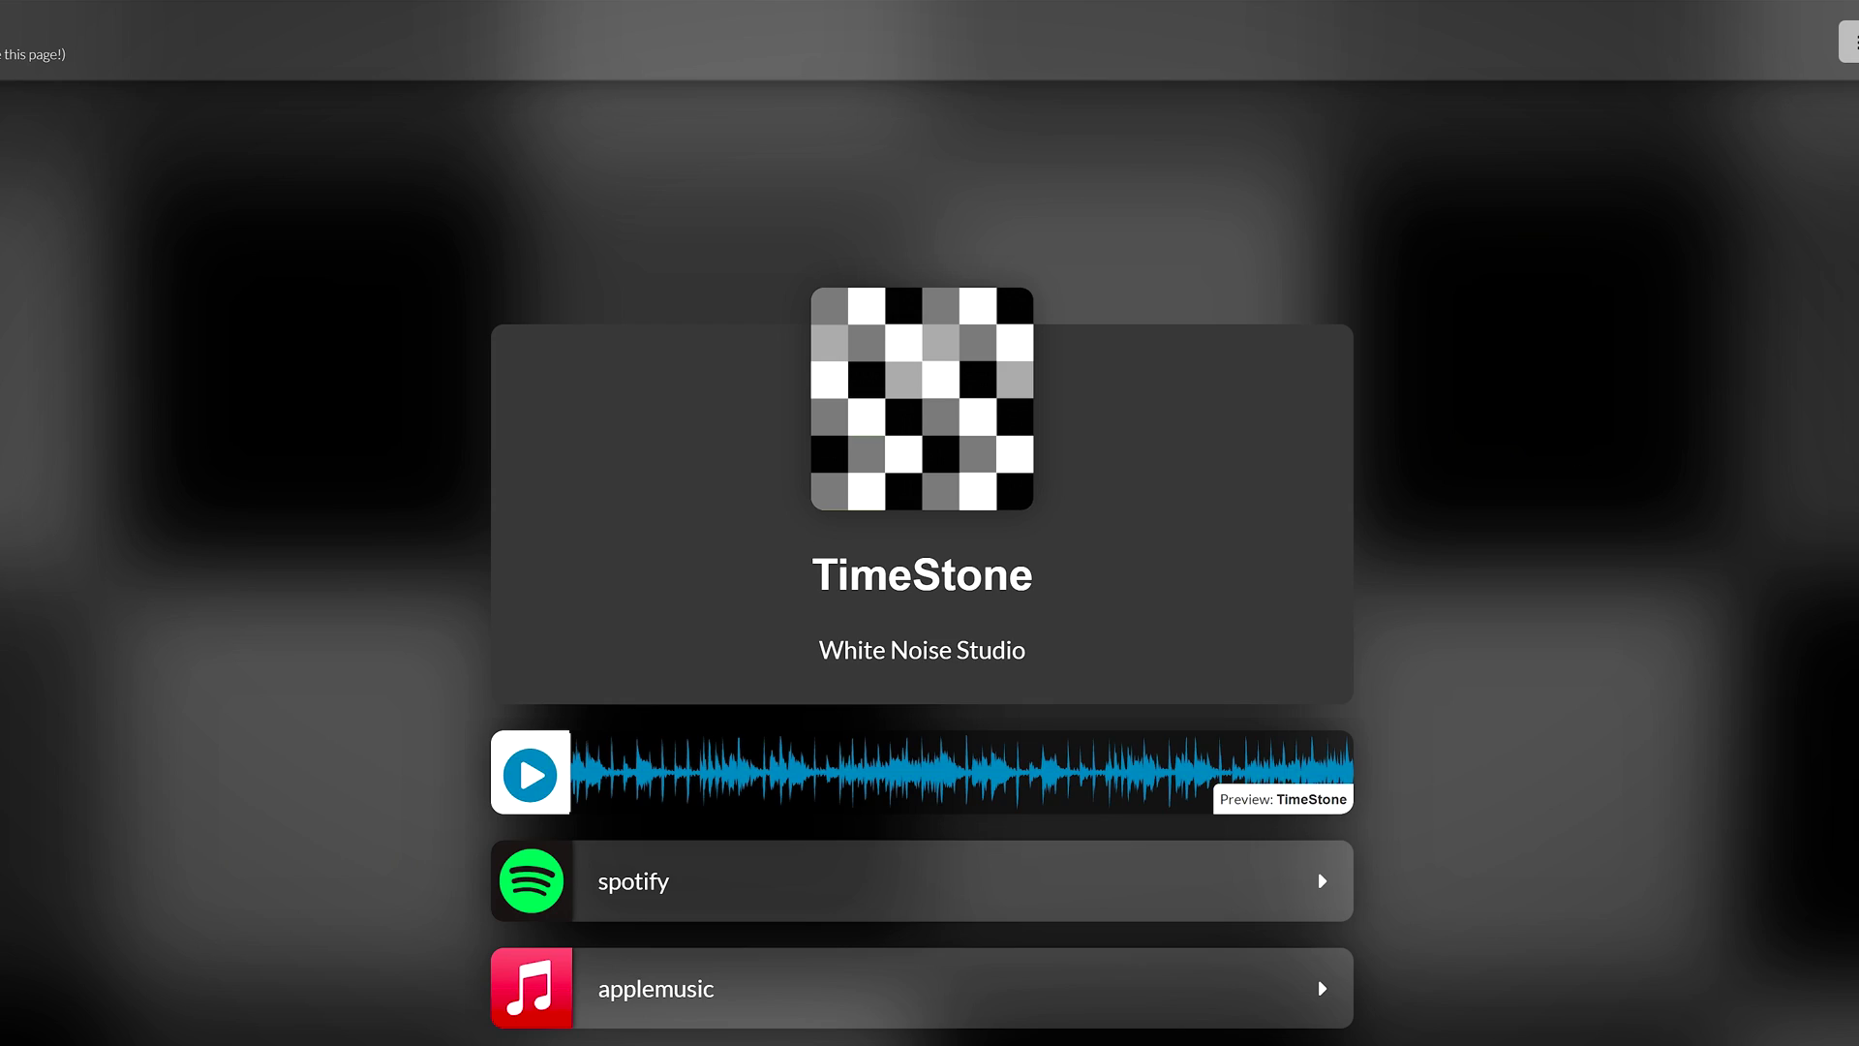
{"action": "scroll", "coordinate": [922, 654], "scroll_direction": "down", "scroll_amount": 3}
{"action": "scroll", "coordinate": [929, 581], "scroll_direction": "up", "scroll_amount": 3}
{"action": "left_click", "coordinate": [1735, 42]}
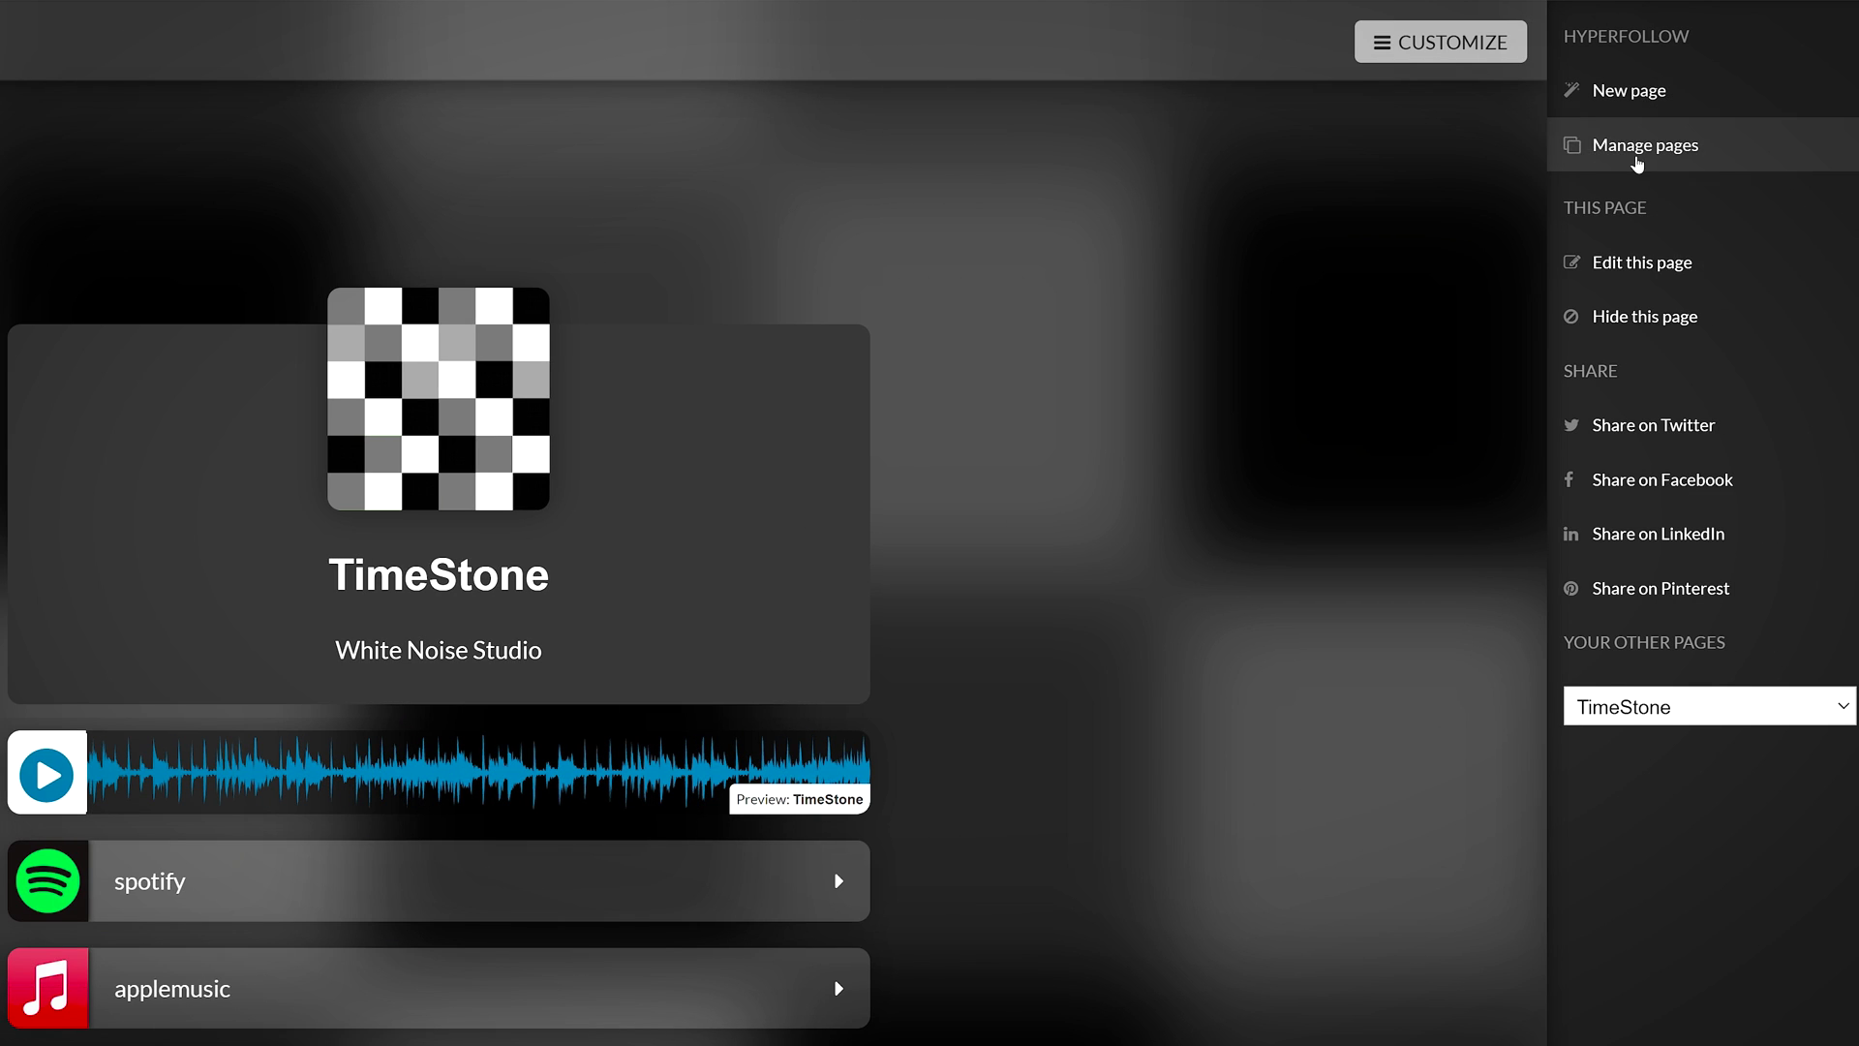
{"action": "left_click", "coordinate": [1627, 268]}
{"action": "scroll", "coordinate": [769, 586], "scroll_direction": "down", "scroll_amount": 3}
{"action": "scroll", "coordinate": [768, 585], "scroll_direction": "down", "scroll_amount": 2}
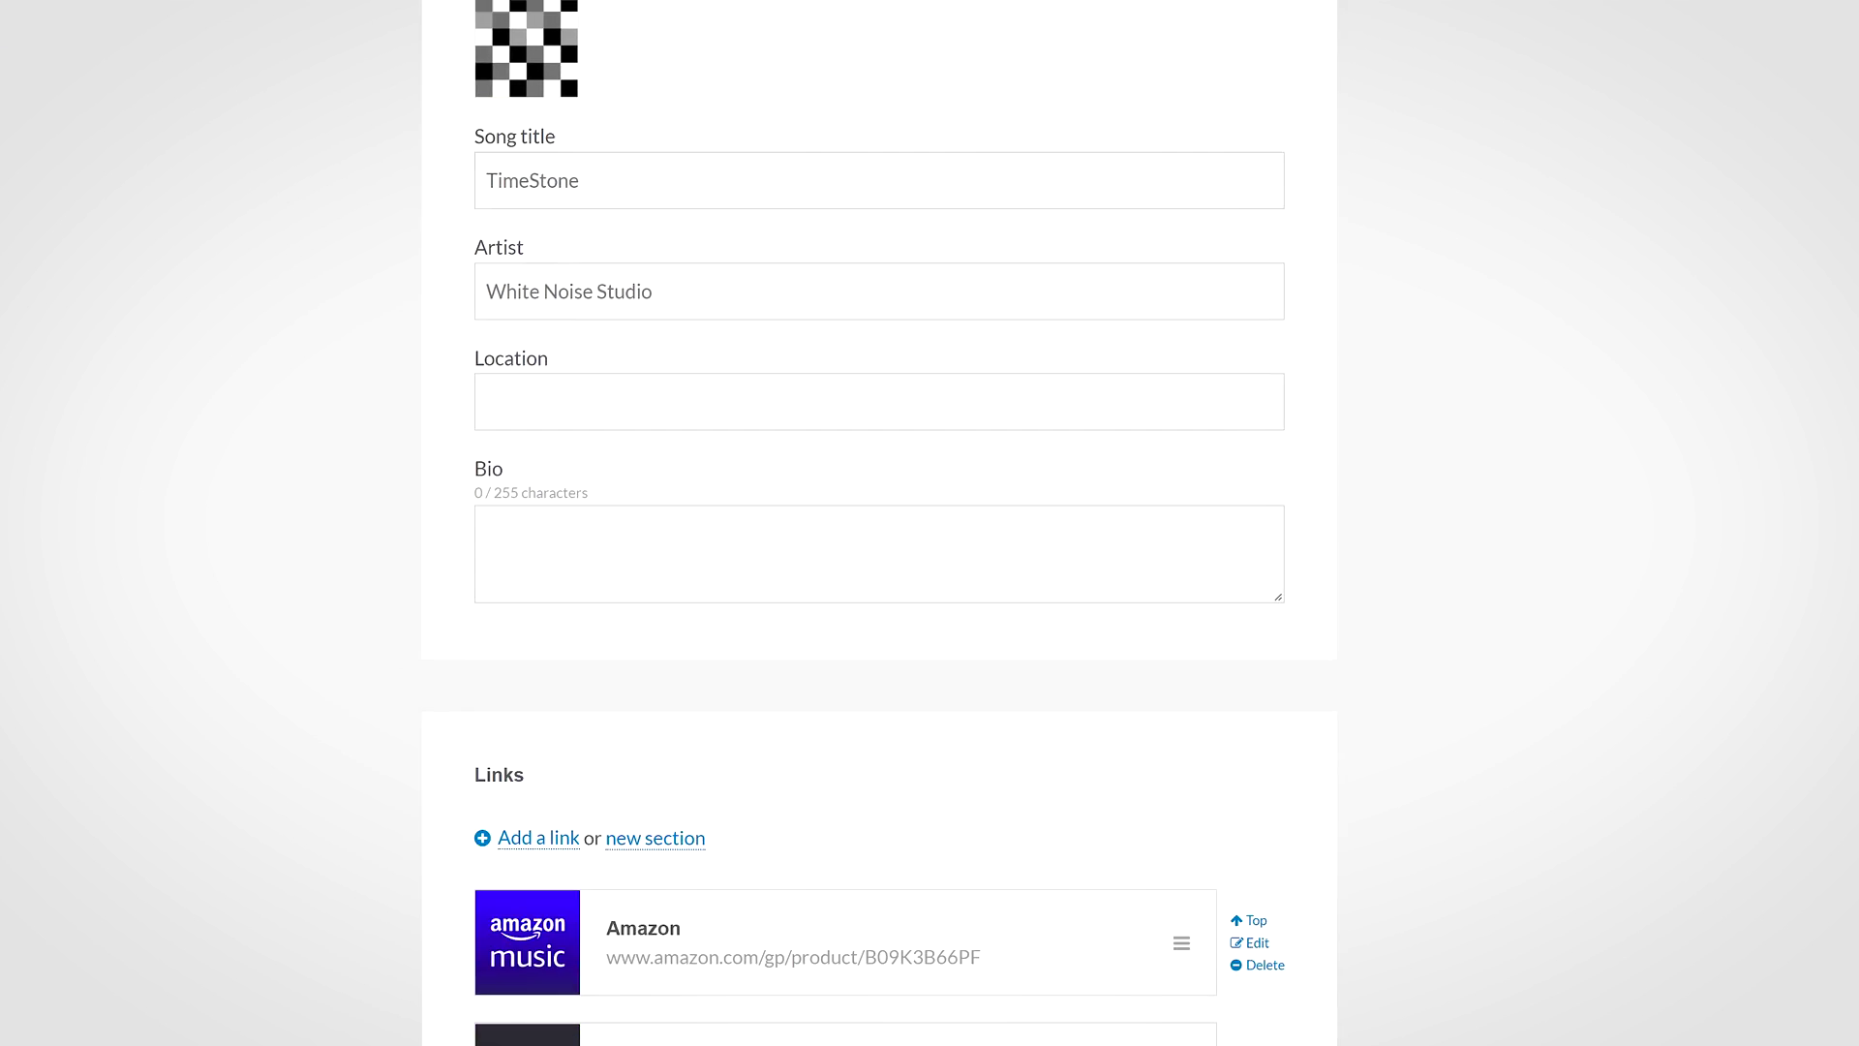
{"action": "scroll", "coordinate": [901, 582], "scroll_direction": "down", "scroll_amount": 2}
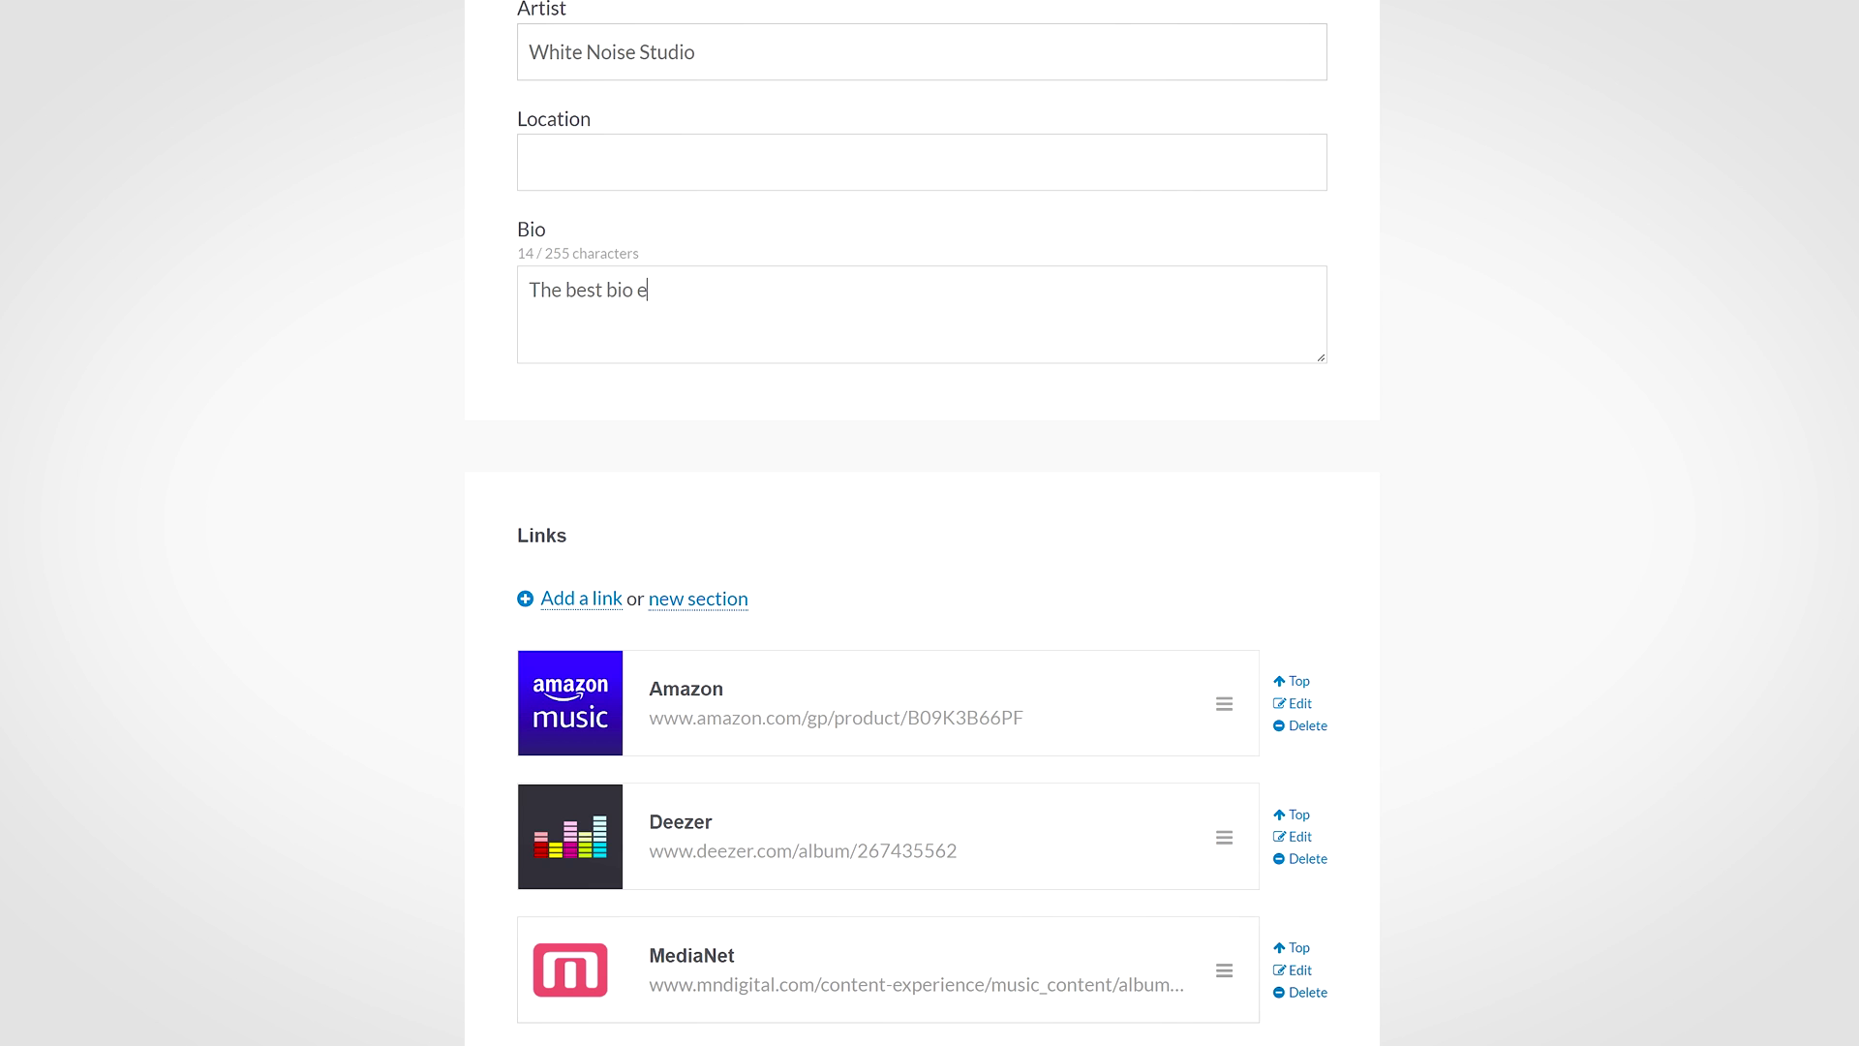
{"action": "type", "text": "tten!"}
{"action": "scroll", "coordinate": [498, 490], "scroll_direction": "down", "scroll_amount": 2}
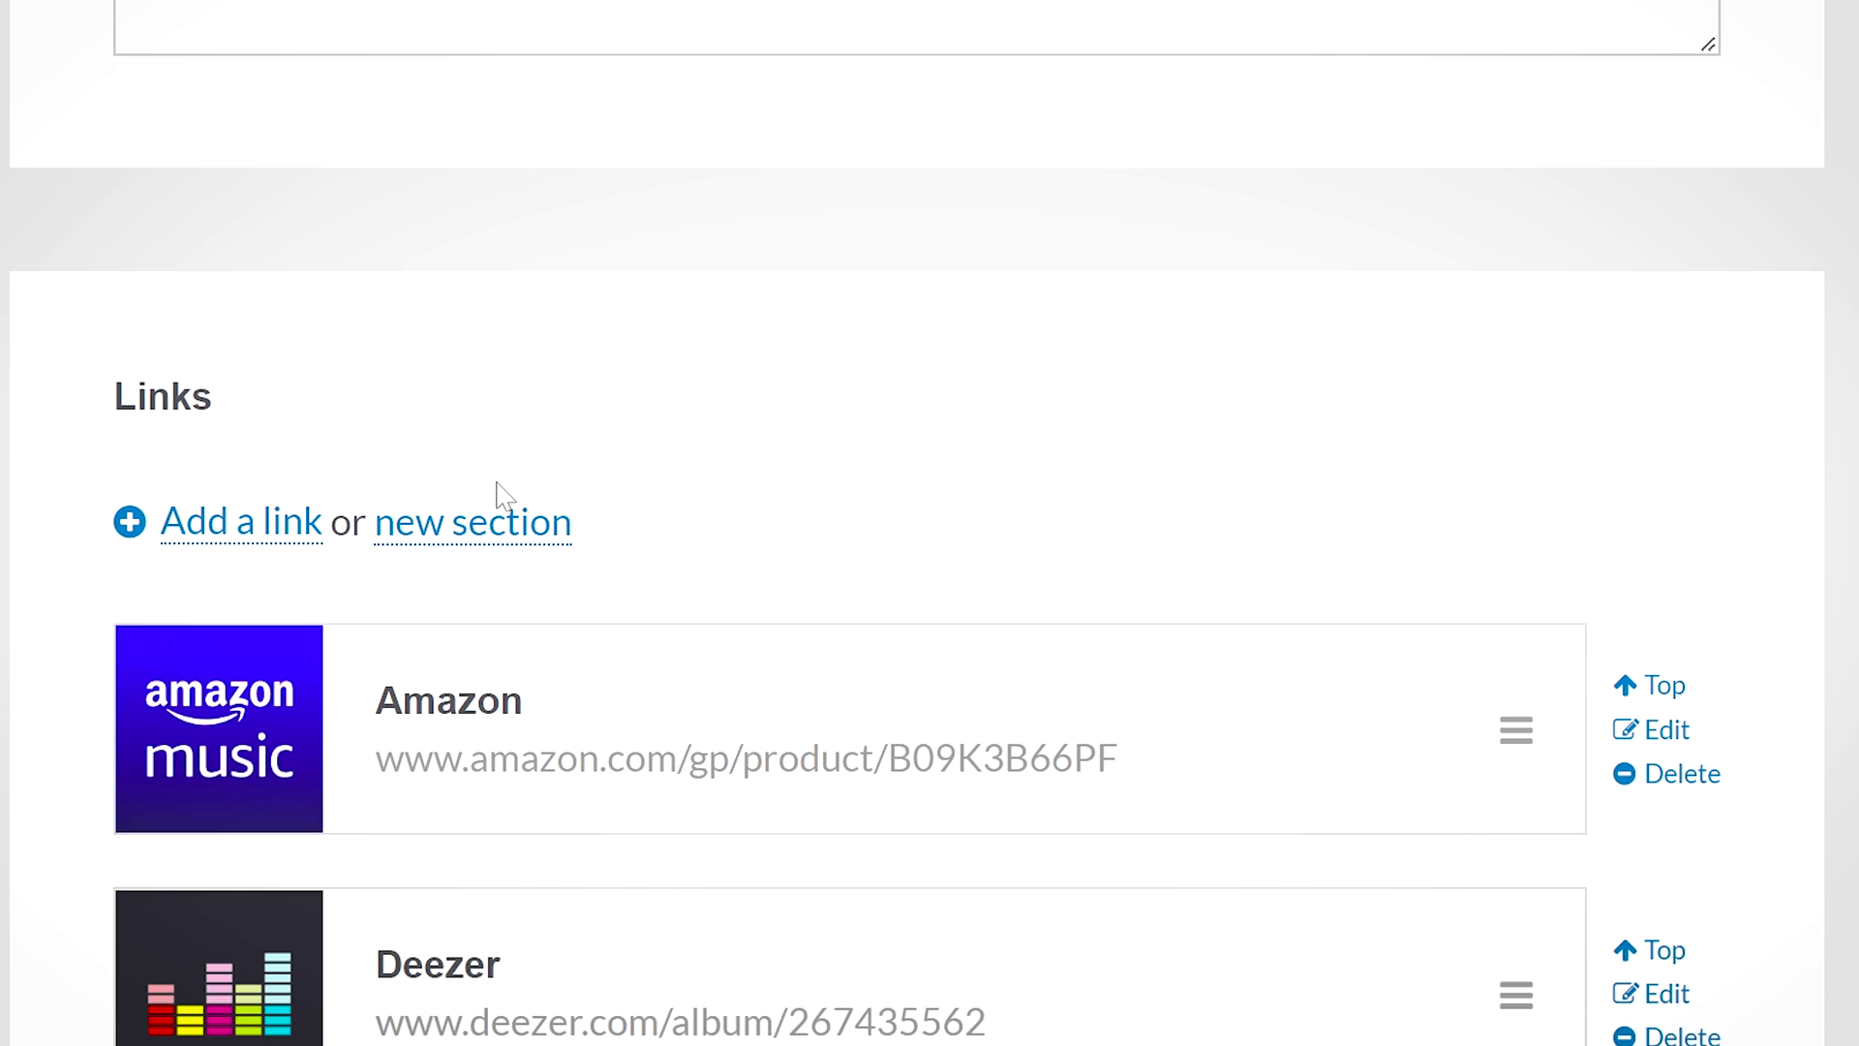
{"action": "scroll", "coordinate": [498, 495], "scroll_direction": "down", "scroll_amount": 2}
{"action": "scroll", "coordinate": [494, 507], "scroll_direction": "up", "scroll_amount": 3}
{"action": "left_click", "coordinate": [492, 356]}
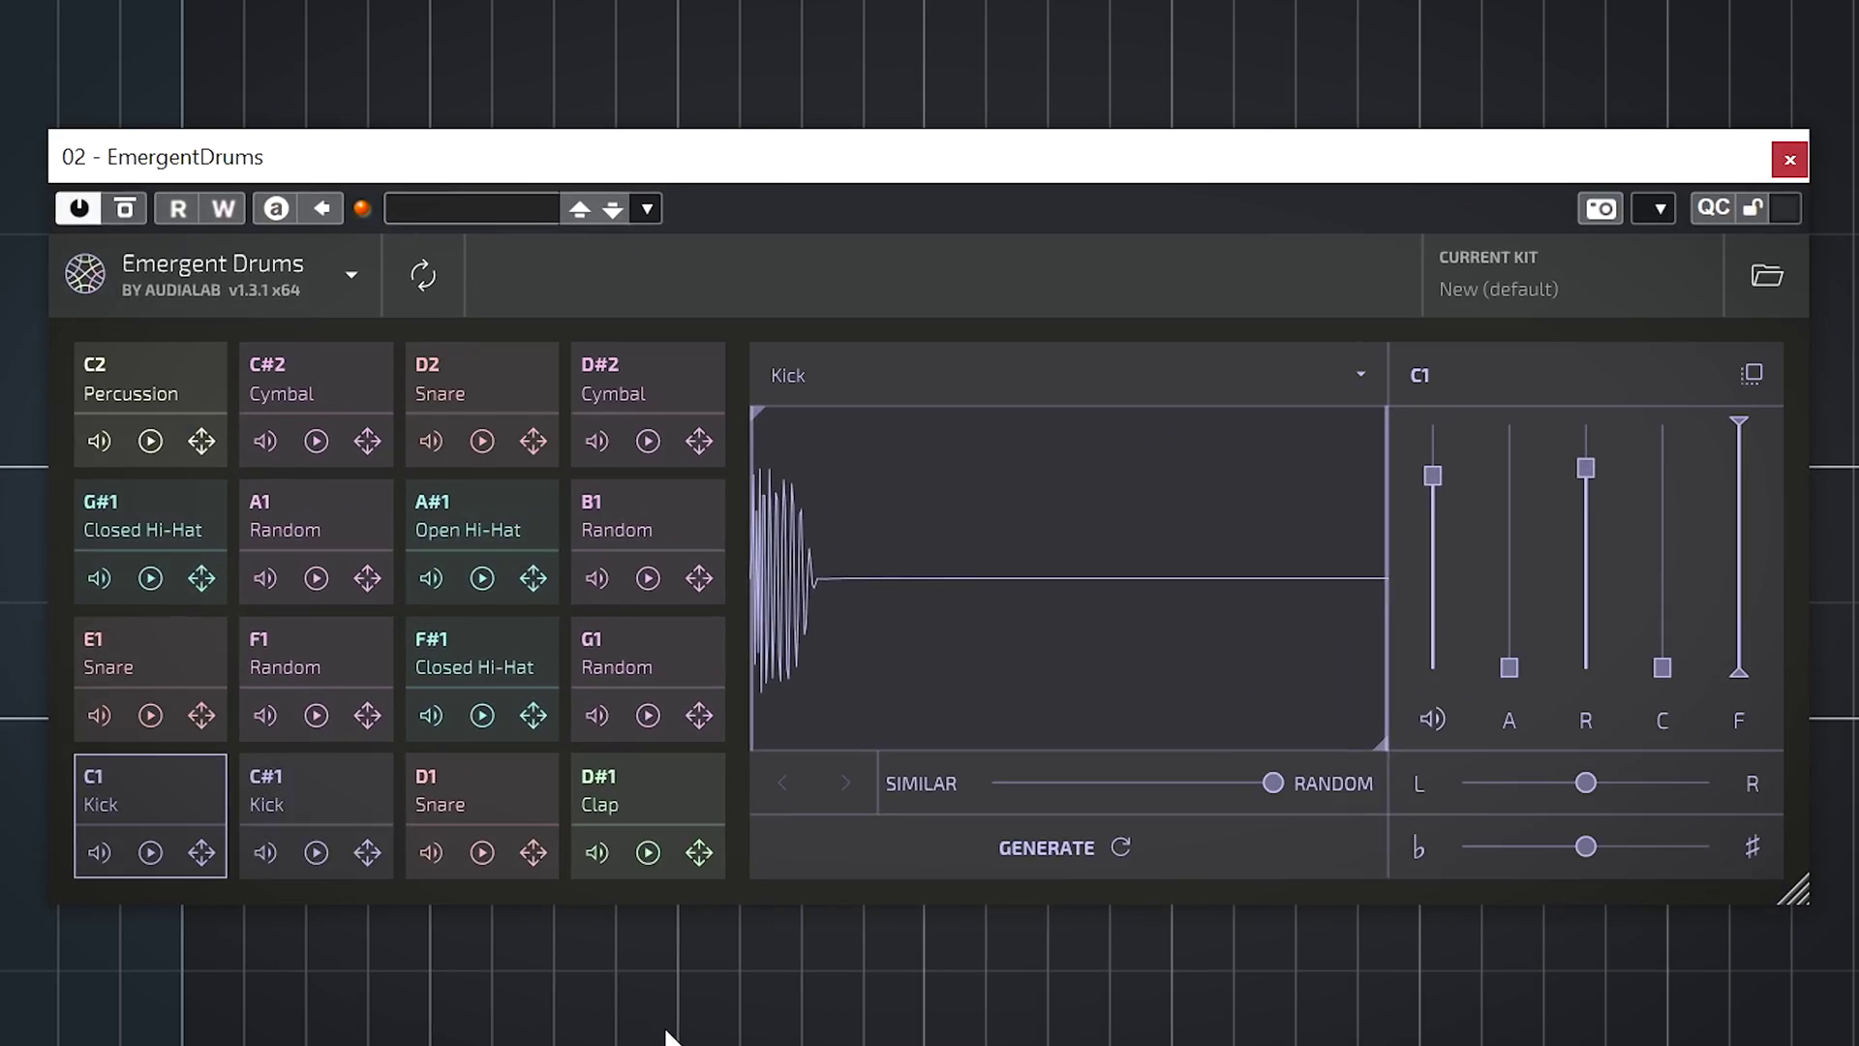
Generate four fresh kick samples for C1 Kick, then select the D1 Snare pad
{"action": "left_click", "coordinate": [1118, 856]}
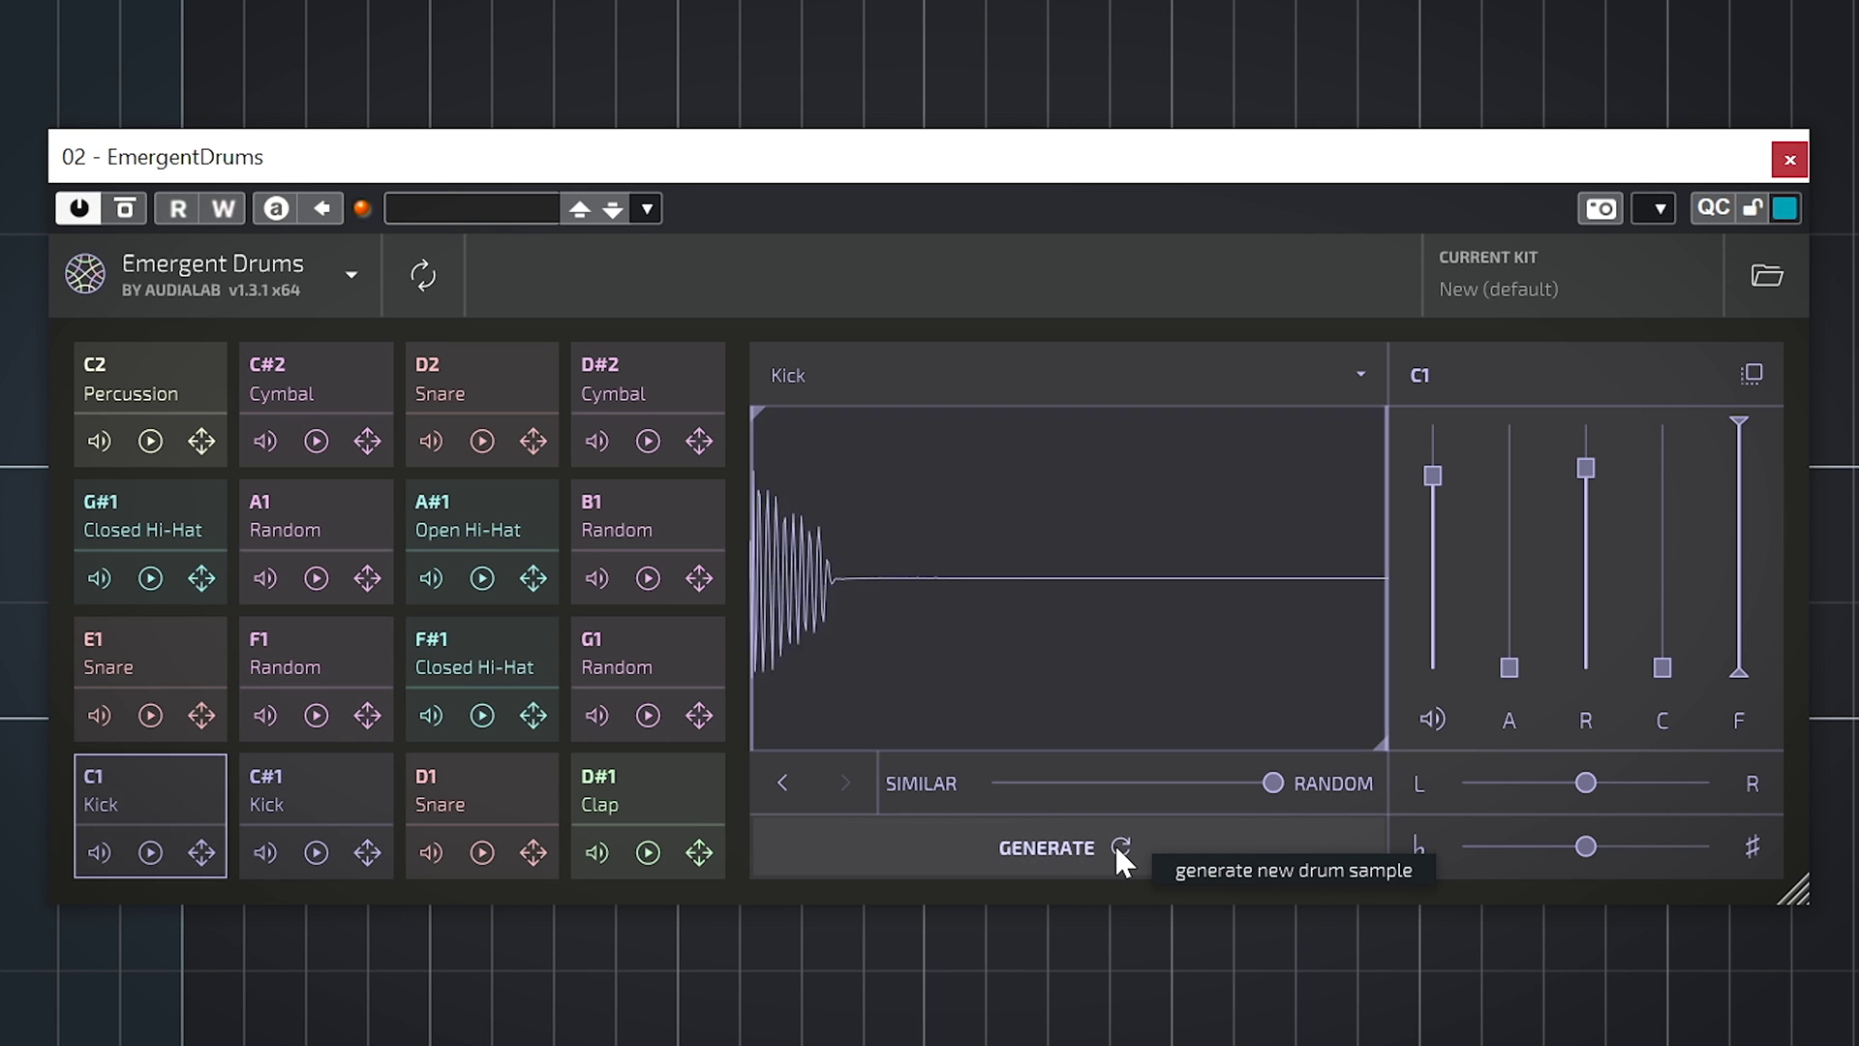
{"action": "left_click", "coordinate": [1116, 851]}
{"action": "left_click", "coordinate": [1115, 847]}
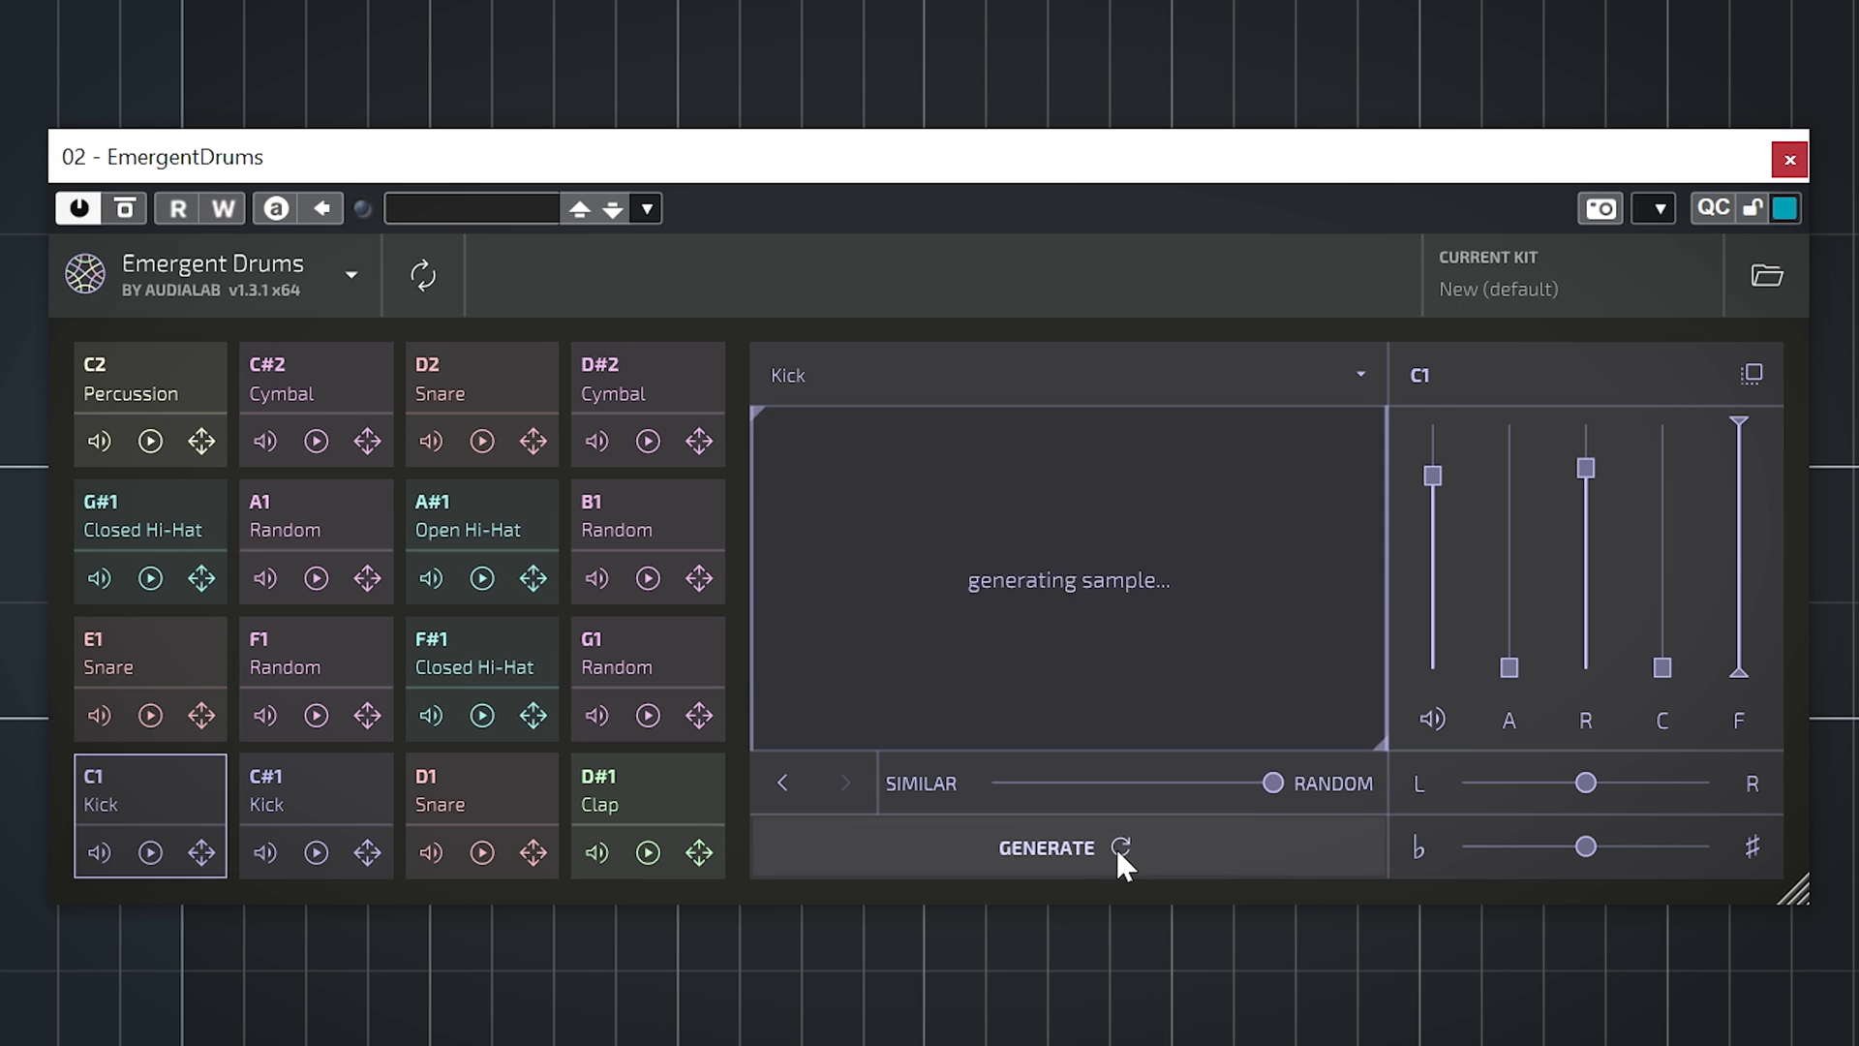
{"action": "left_click", "coordinate": [1117, 847]}
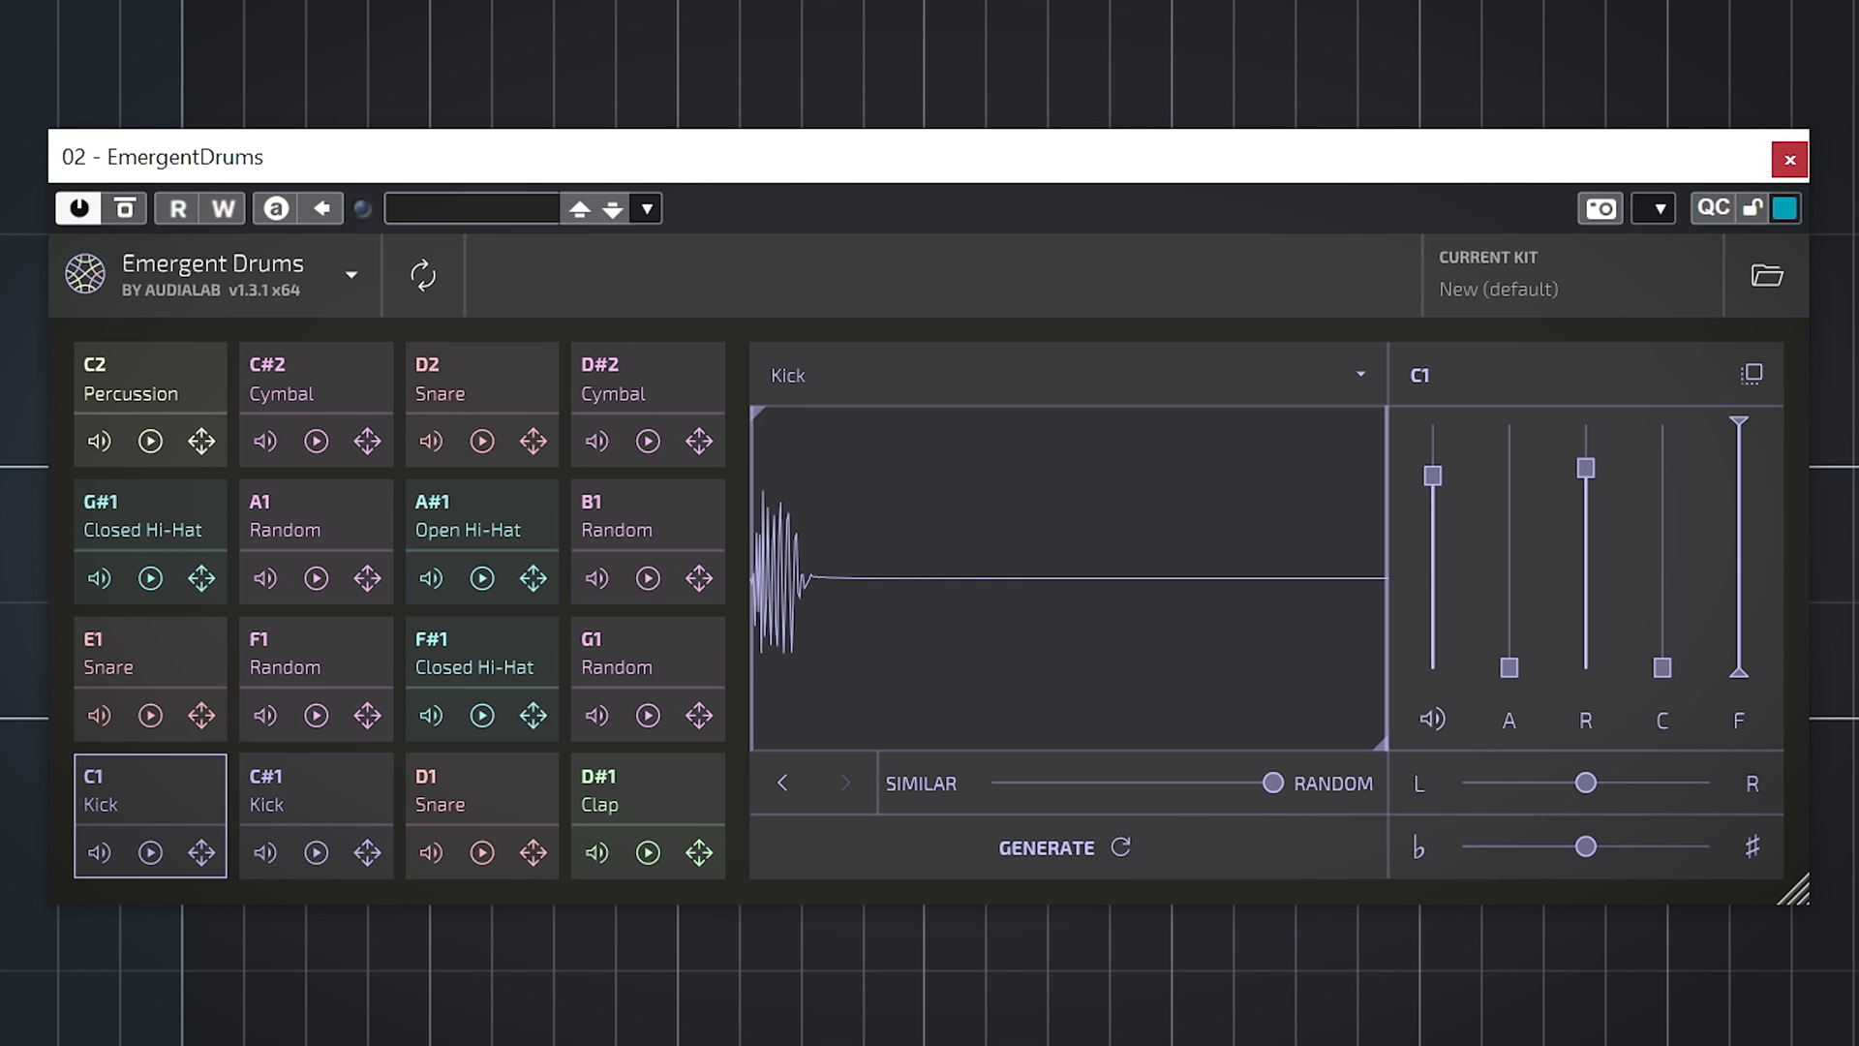
{"action": "left_click", "coordinate": [494, 807]}
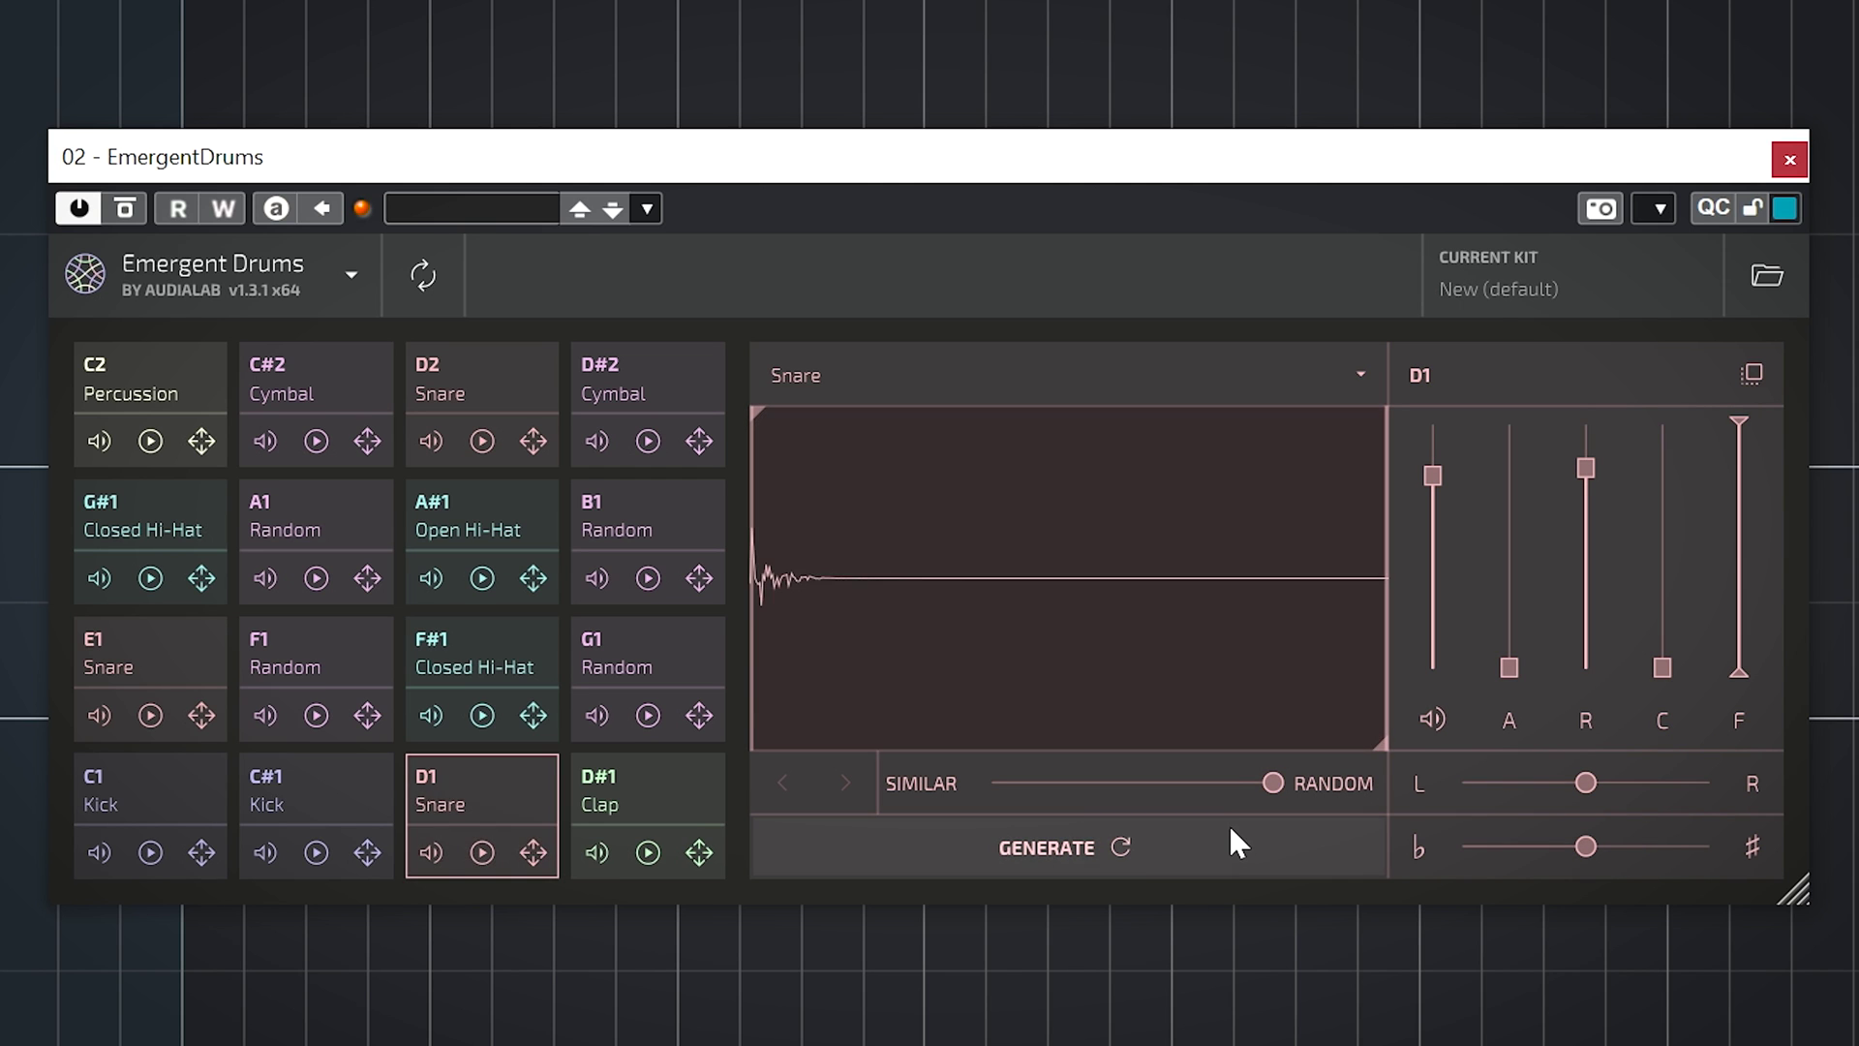
Generate two new D1 snare samples and preview the F#1 hi-hat, E1 snare and B1 random pads
{"action": "left_click", "coordinate": [1122, 850]}
{"action": "left_click", "coordinate": [1123, 848]}
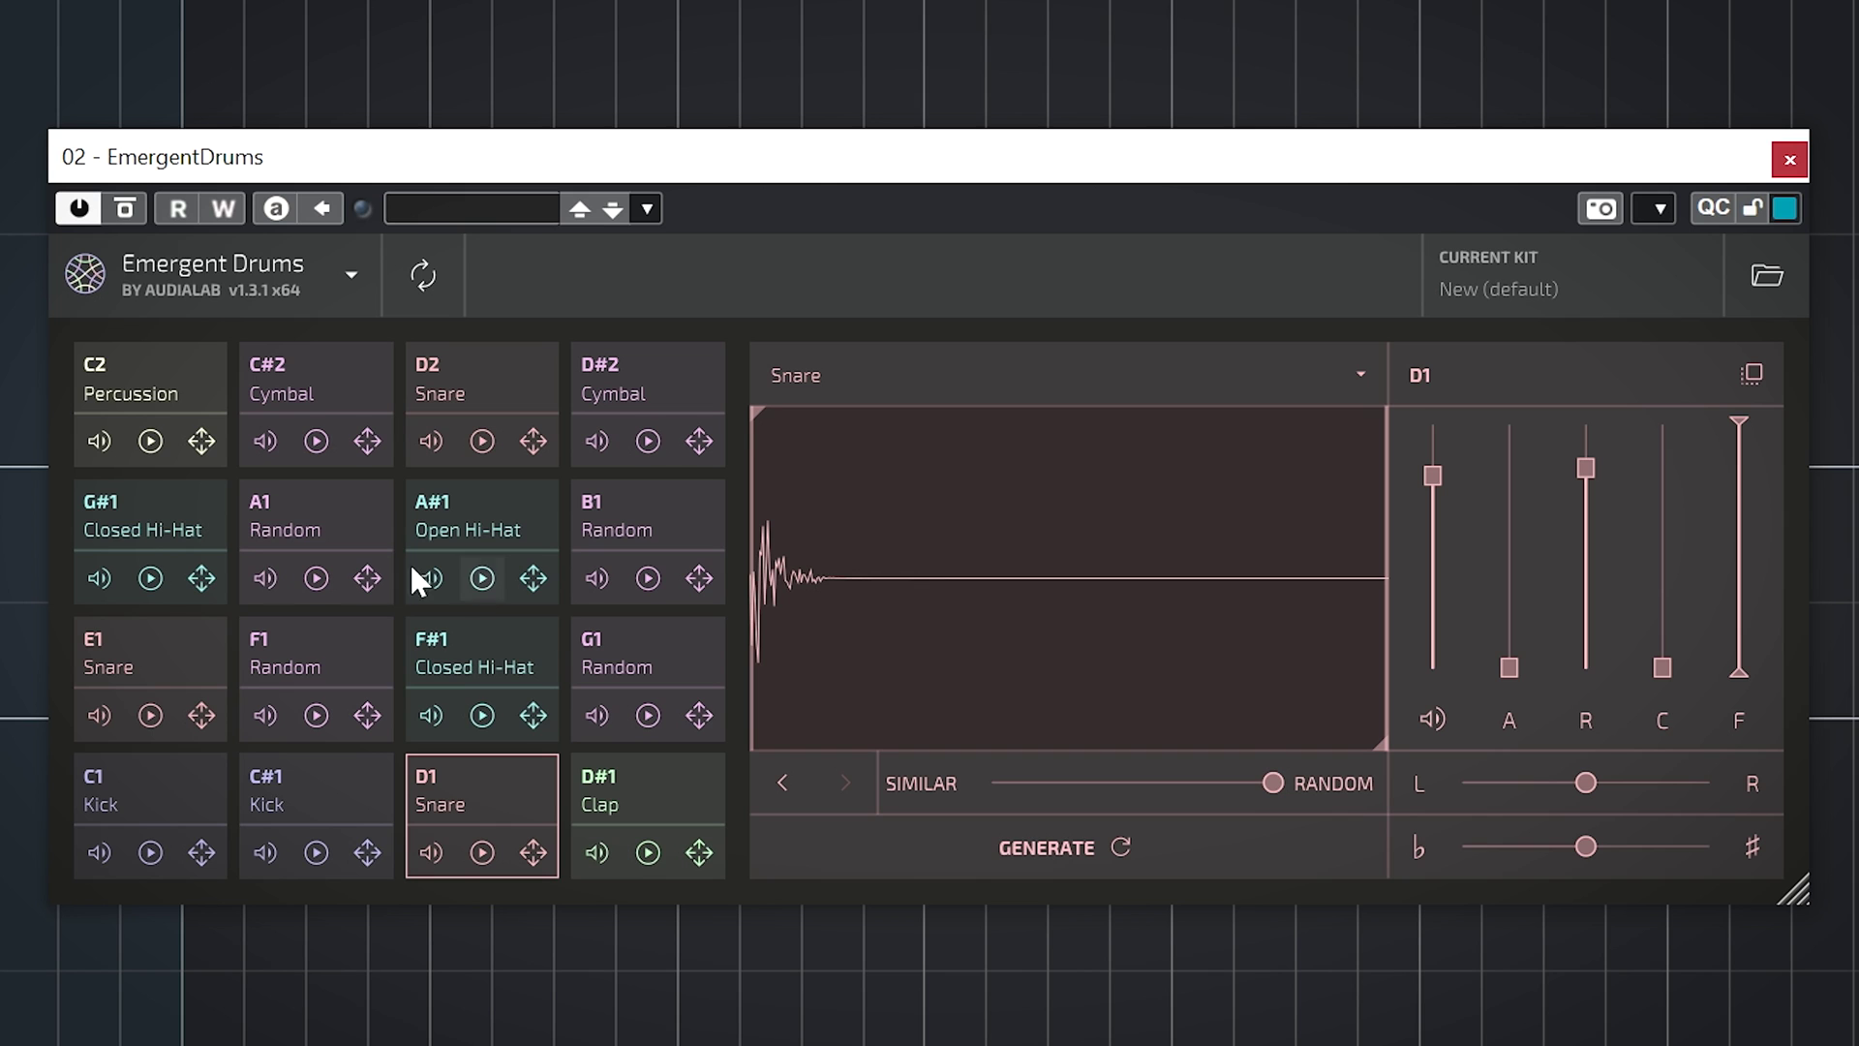
{"action": "left_click", "coordinate": [478, 711]}
{"action": "left_click", "coordinate": [478, 711]}
{"action": "left_click", "coordinate": [152, 722]}
{"action": "left_click", "coordinate": [647, 577]}
Preview and select the D#2 Cymbal pad, then generate a new cymbal sample
{"action": "left_click", "coordinate": [648, 440]}
{"action": "left_click", "coordinate": [701, 390]}
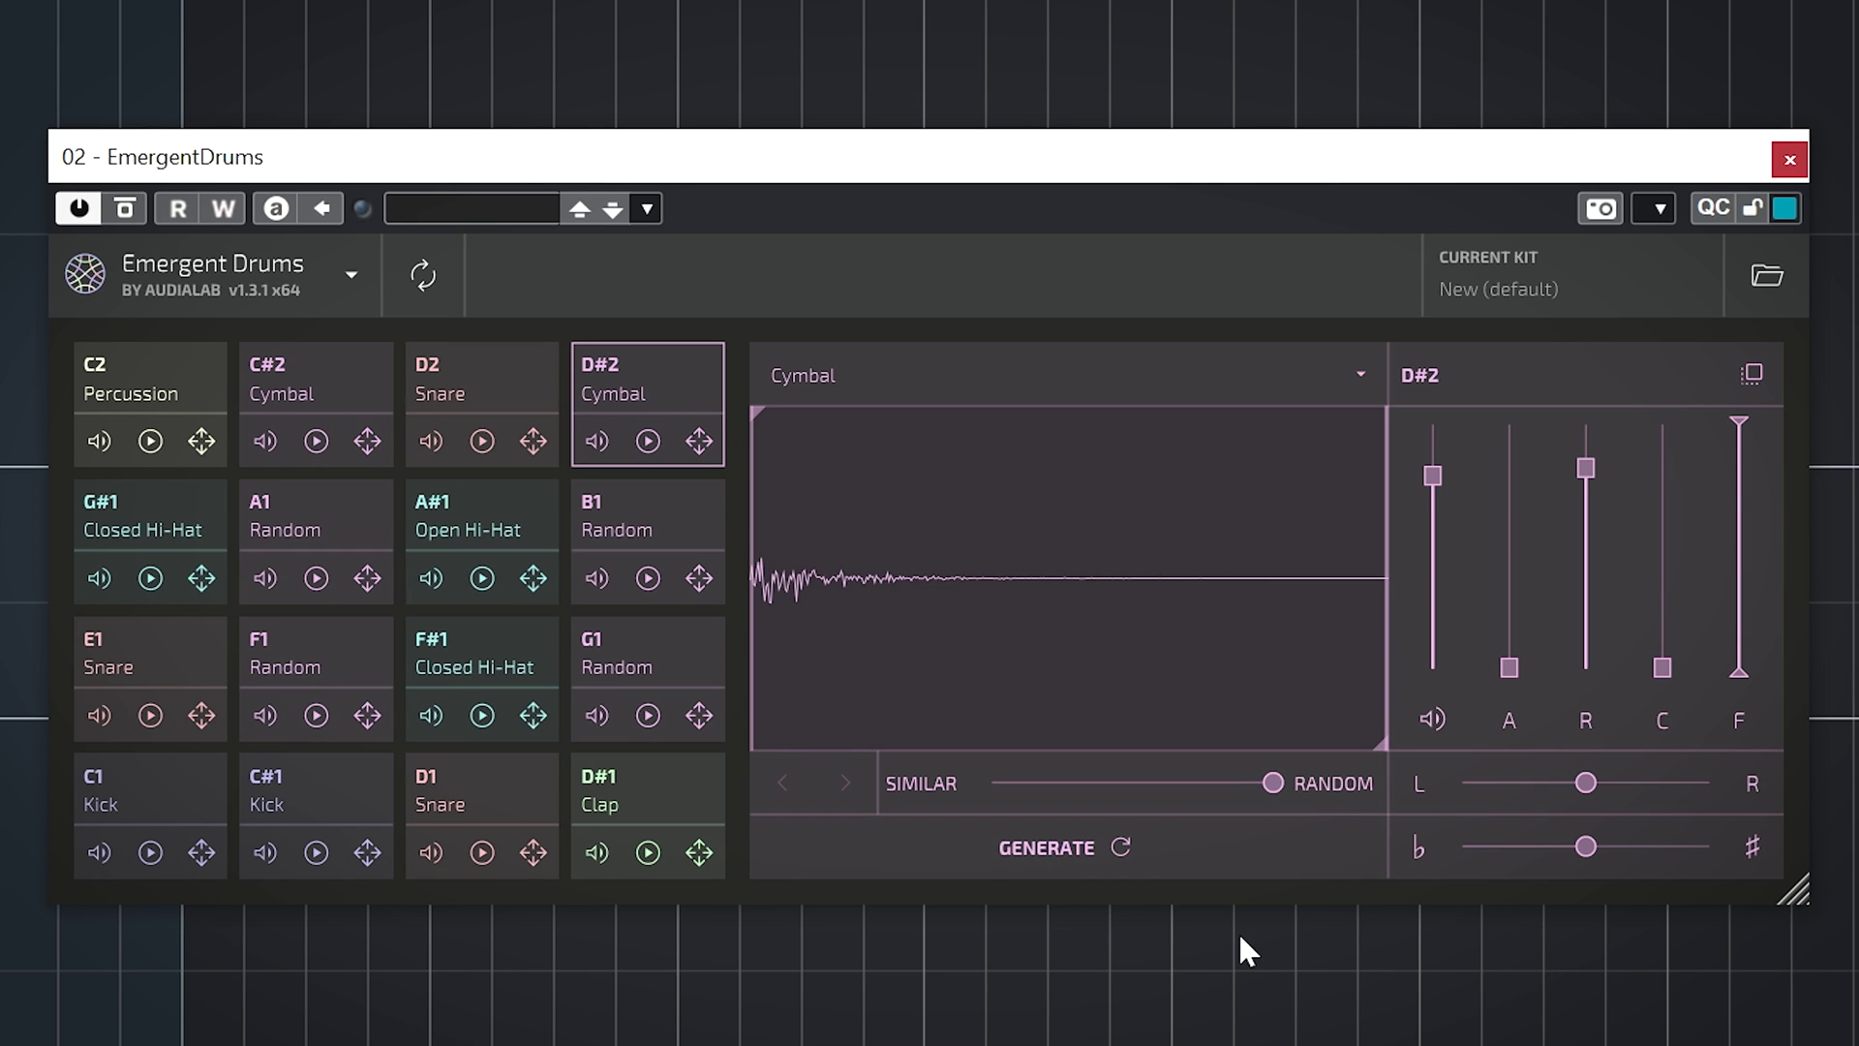
{"action": "left_click", "coordinate": [1121, 831]}
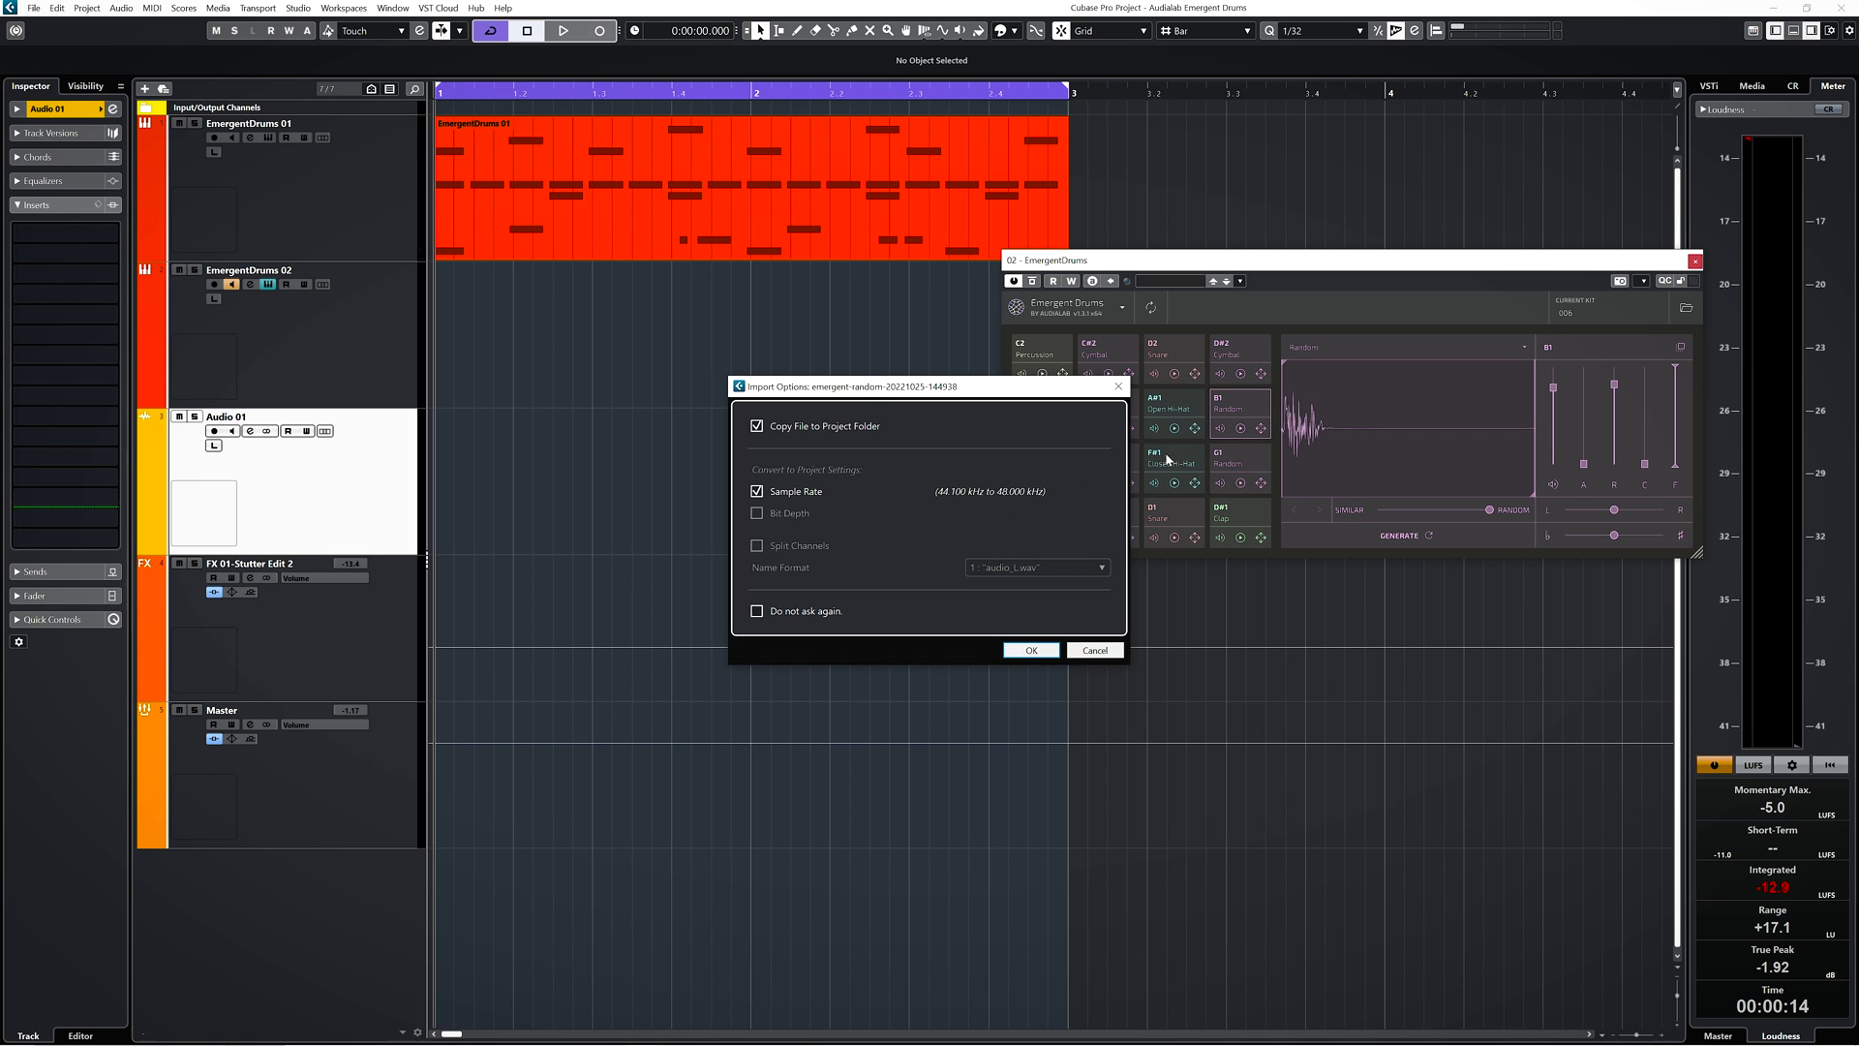
Confirm importing the random and clap samples onto the Audio 01 track
{"action": "left_click", "coordinate": [1028, 652]}
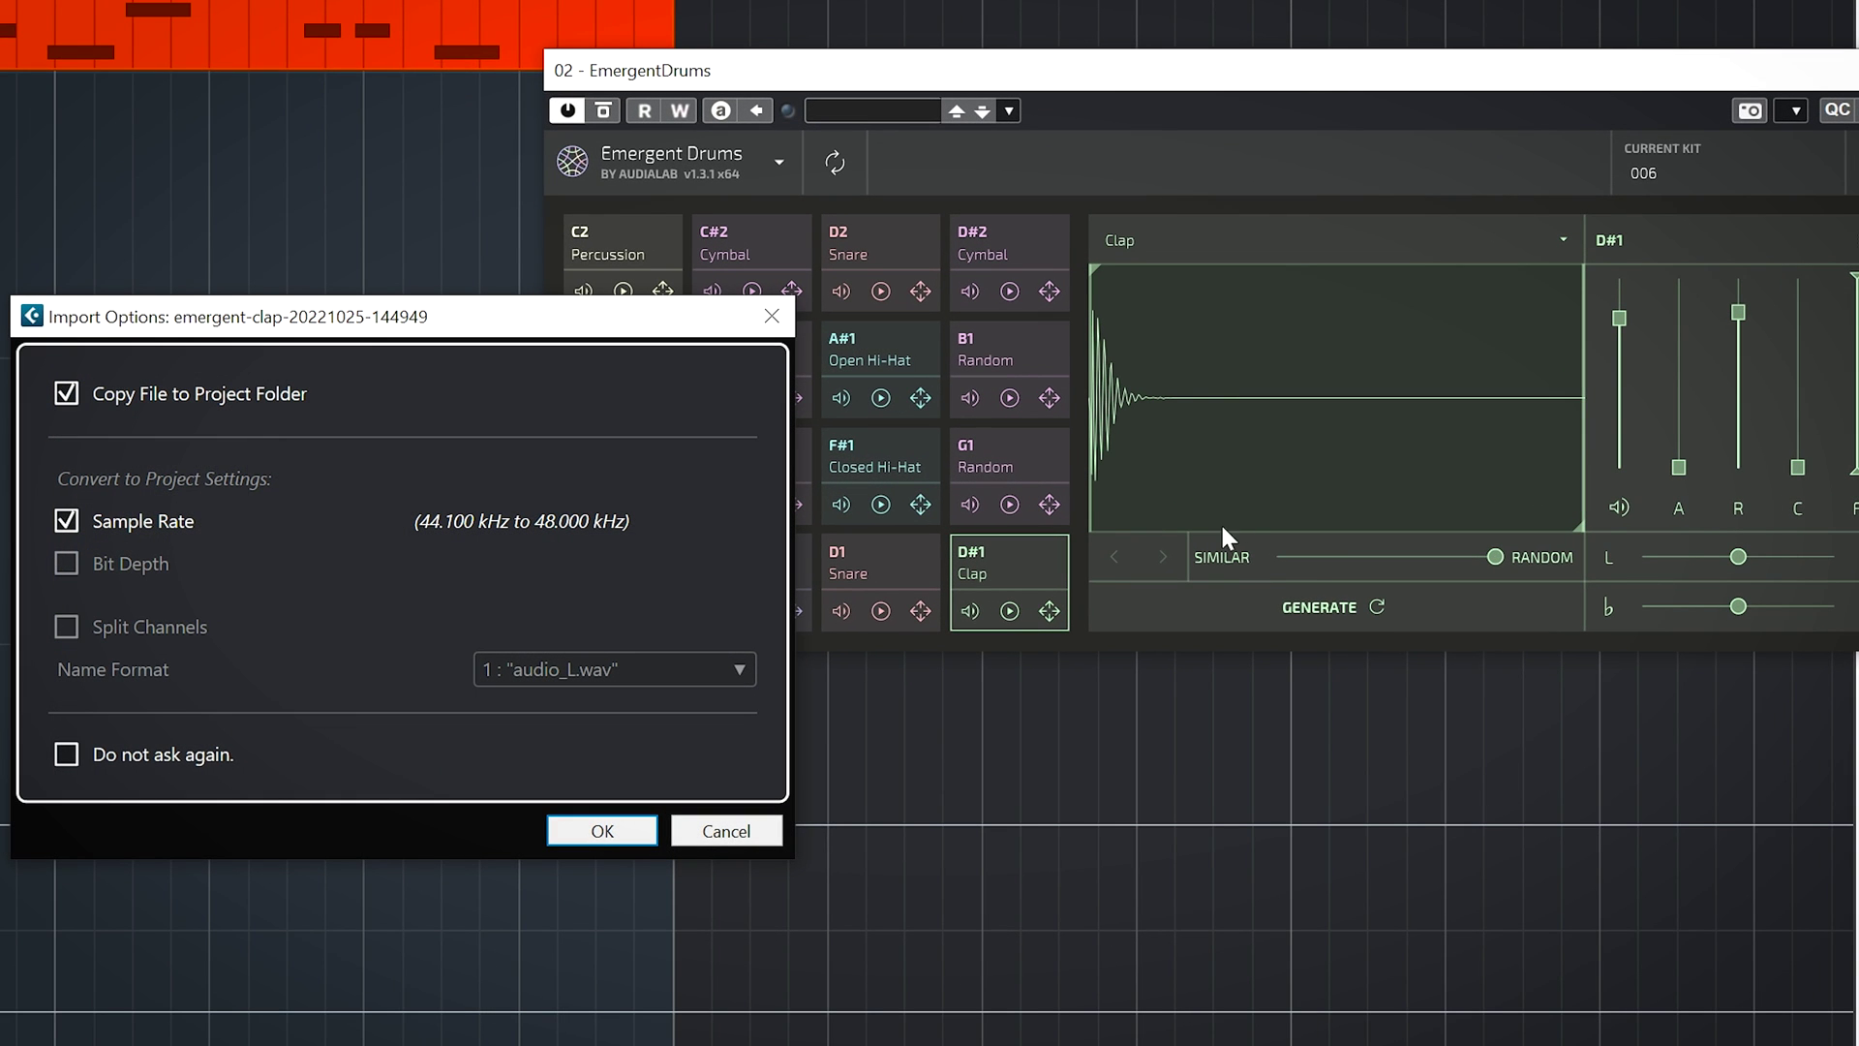
{"action": "left_click", "coordinate": [634, 824]}
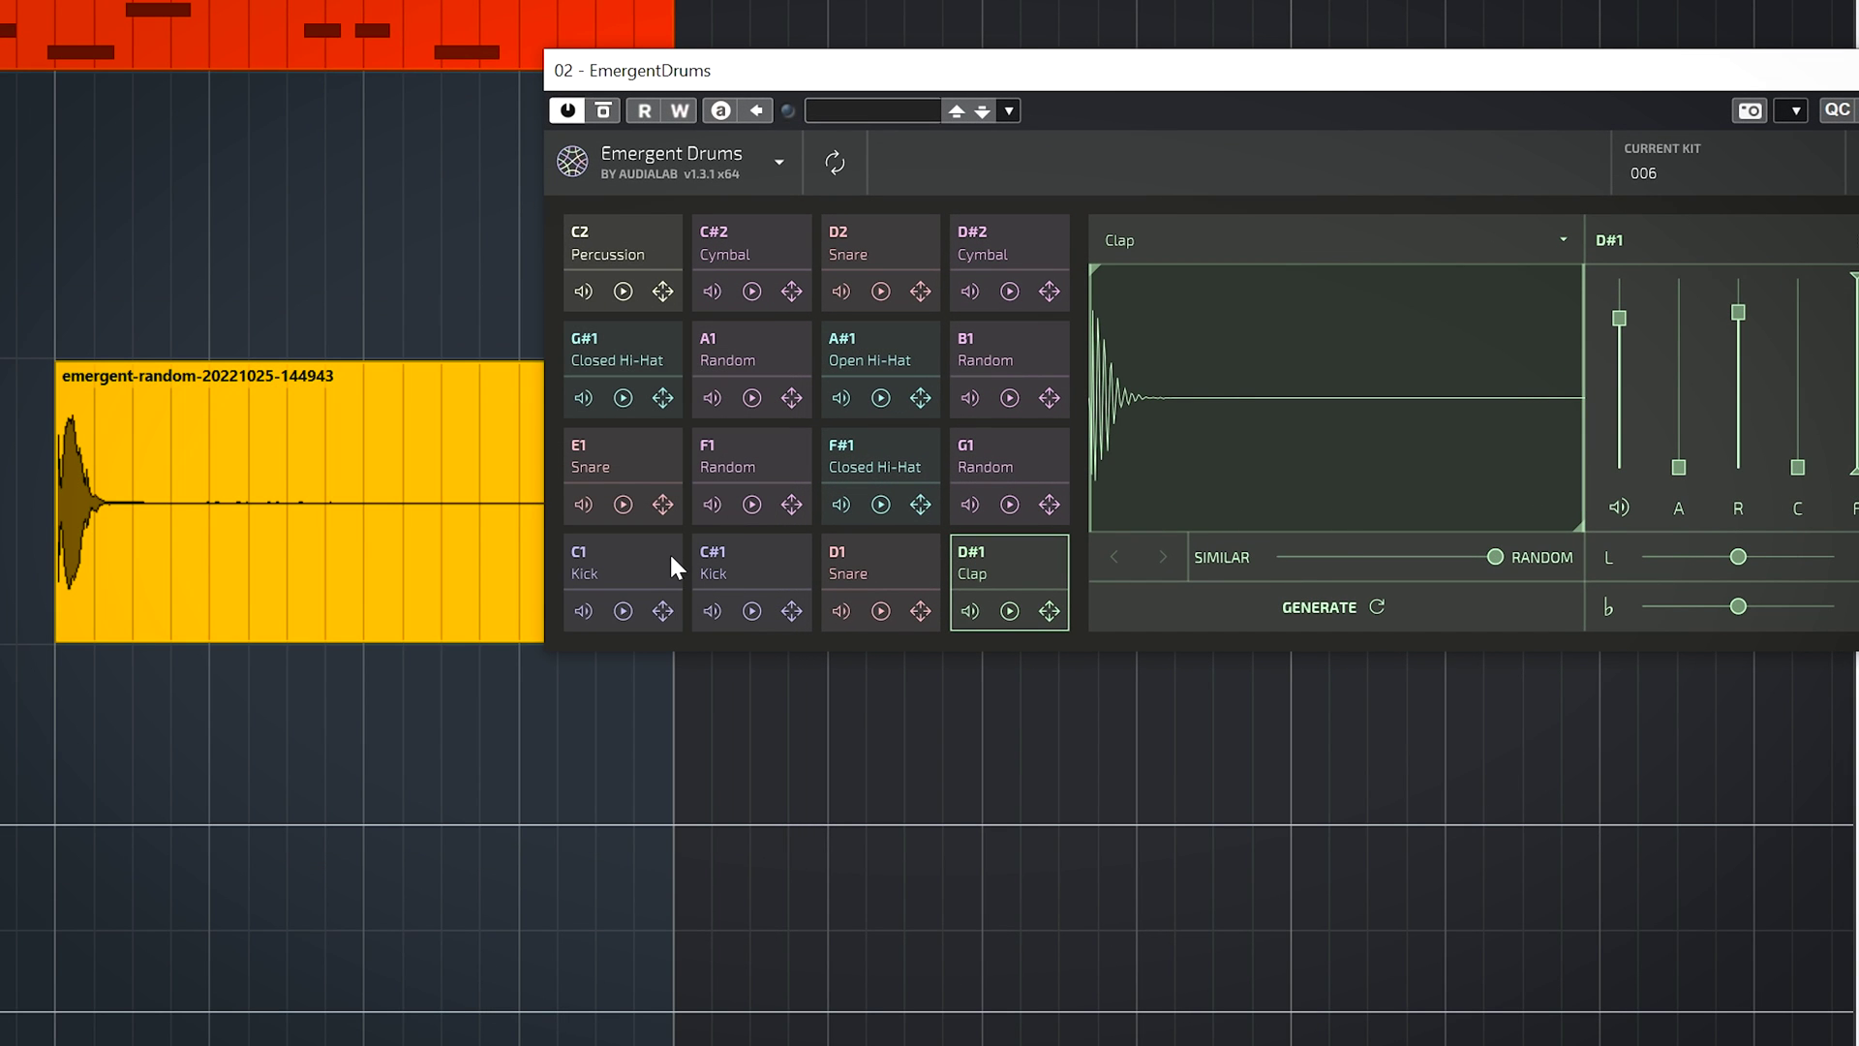
Drag the C1 kick sample from Emergent Drums onto the audio track
{"action": "left_click", "coordinate": [667, 560]}
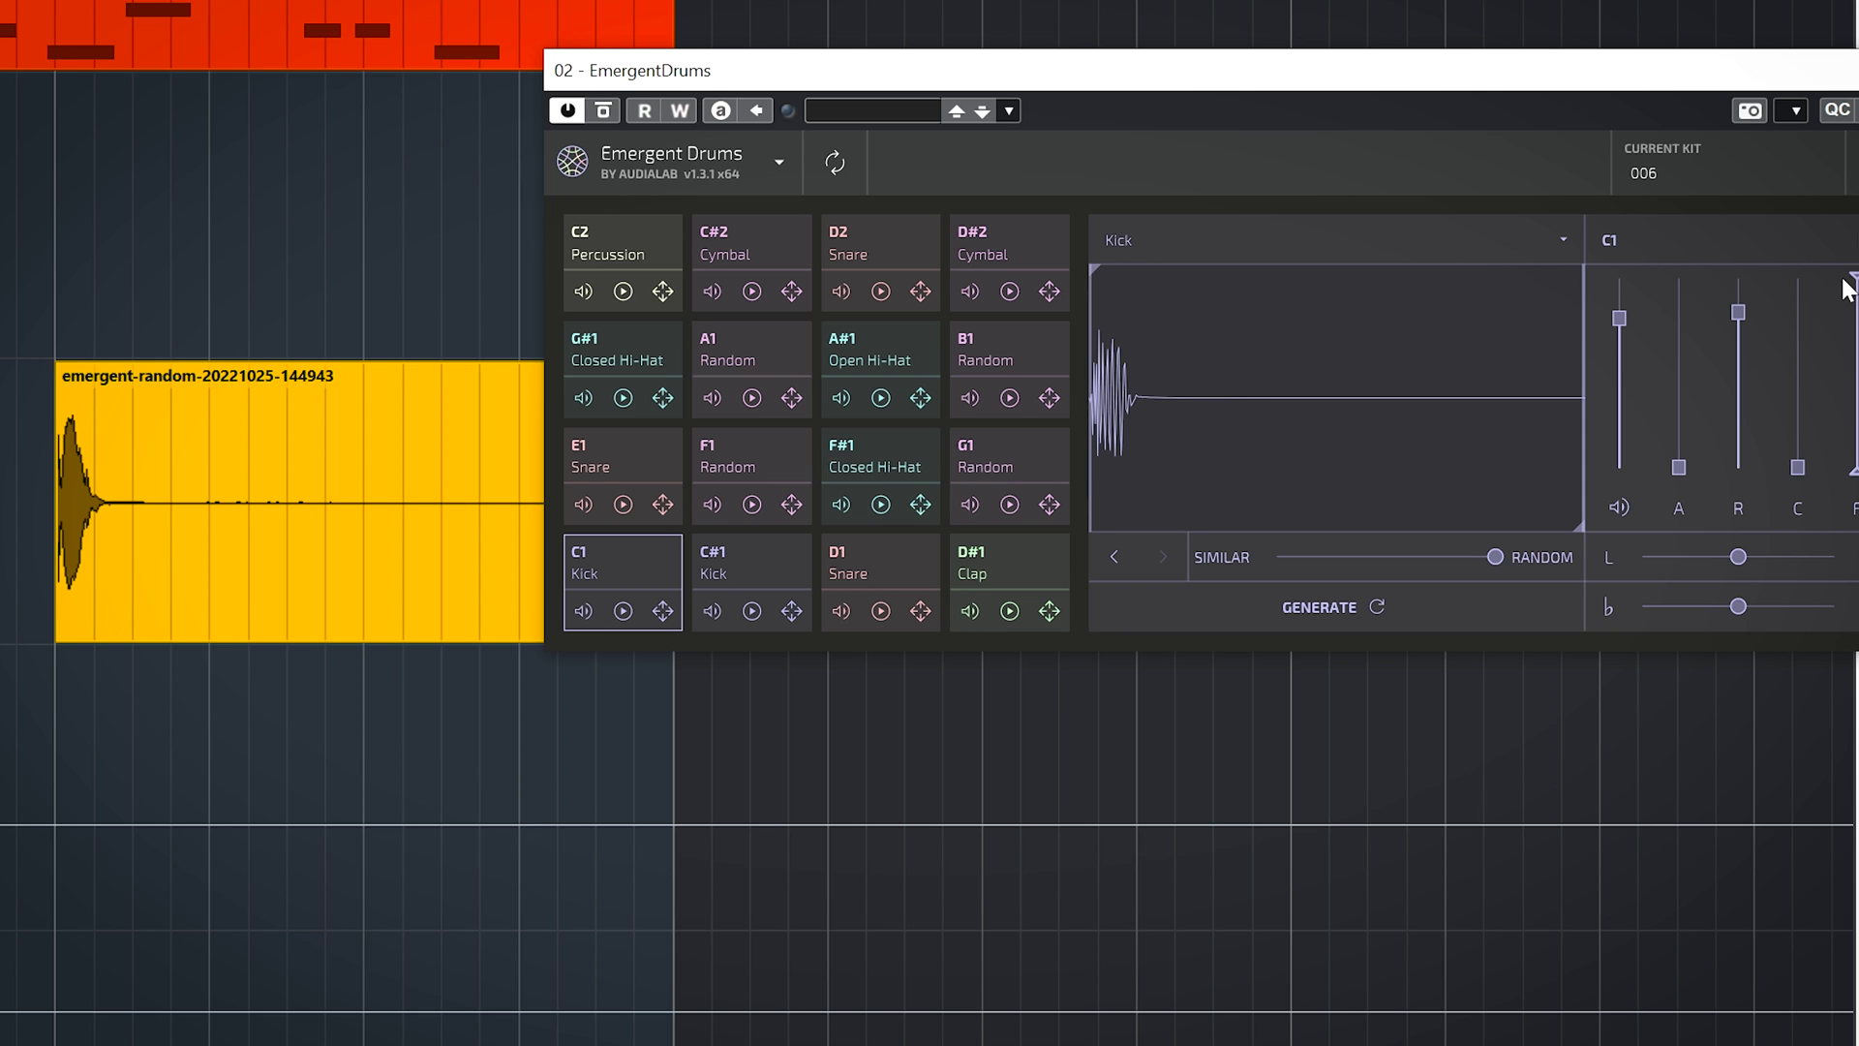
{"action": "left_click_drag", "start_coordinate": [446, 507], "coordinate": [147, 566]}
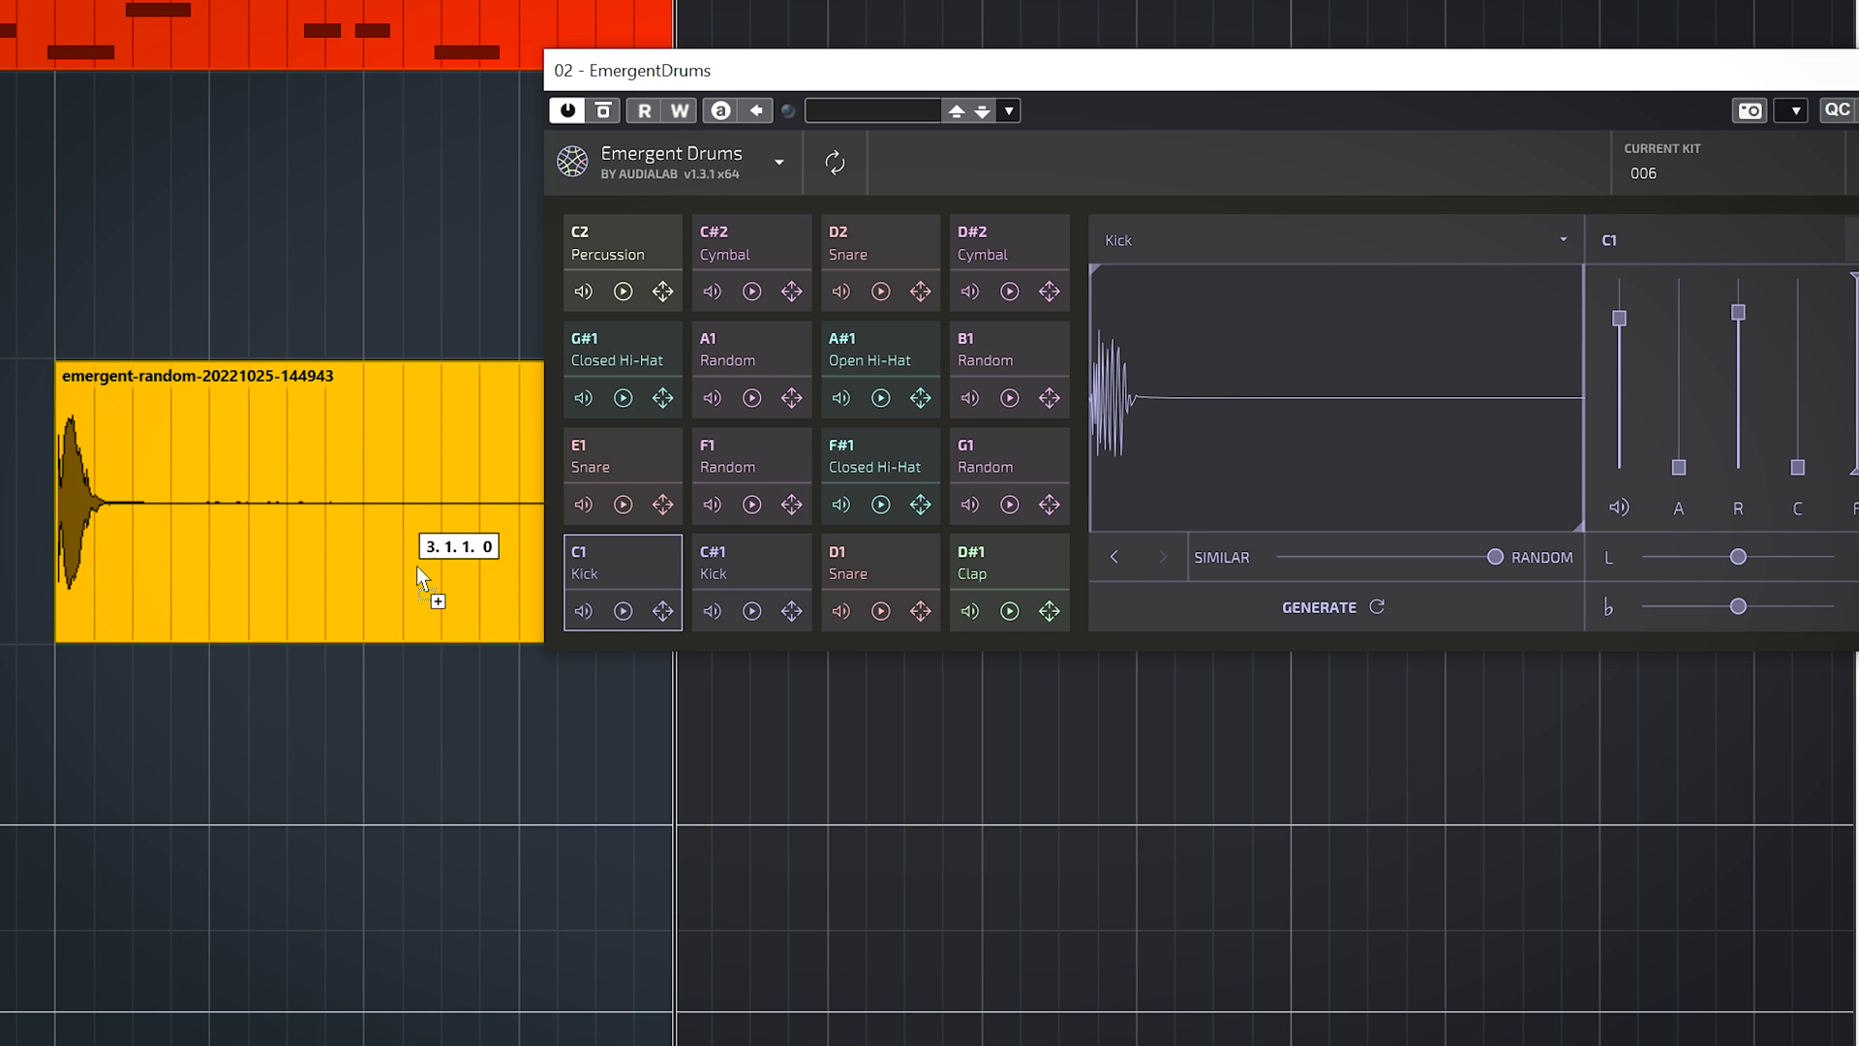
{"action": "left_click_drag", "start_coordinate": [263, 556], "coordinate": [417, 565]}
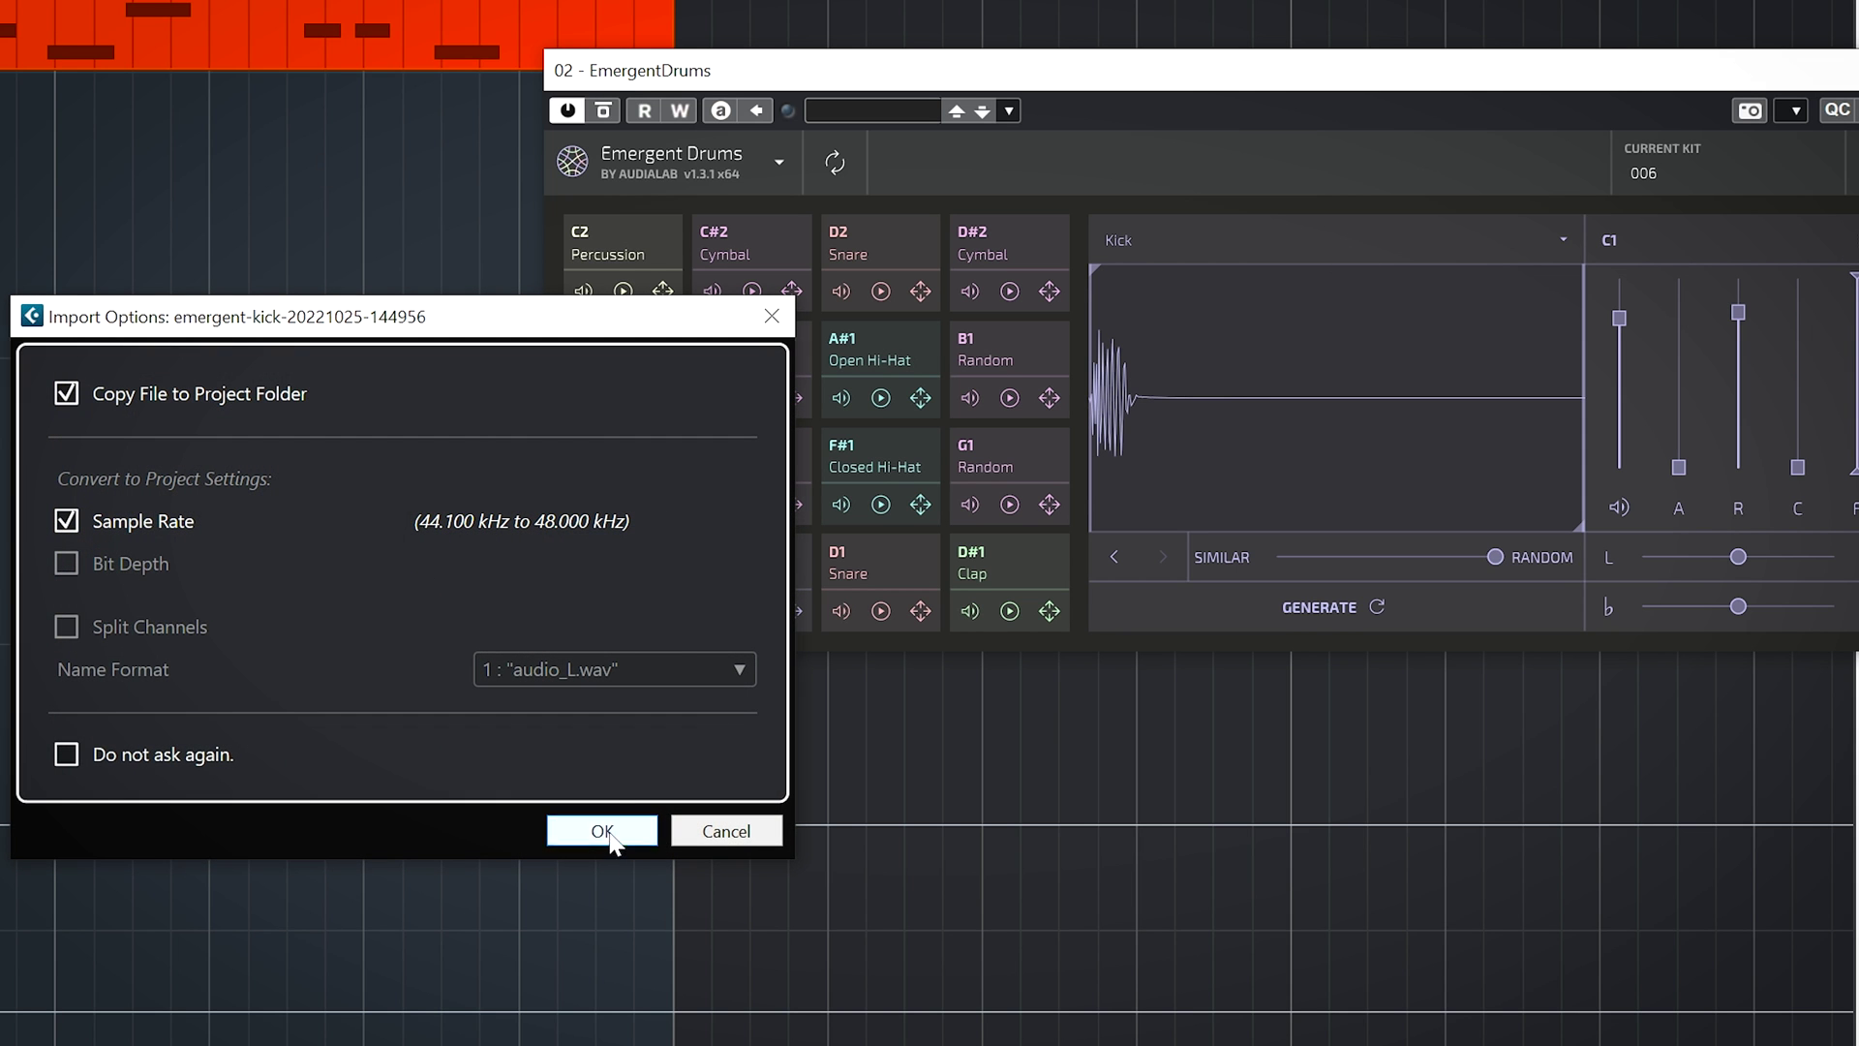